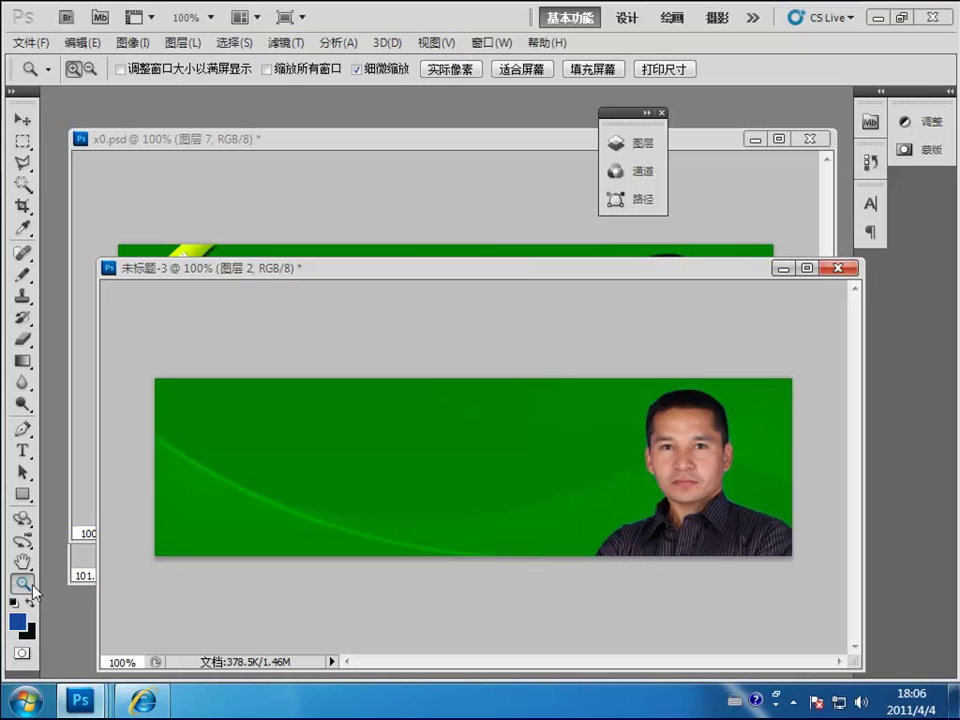
Step: Outline the man's face, ears and neck with a closed Polygonal Lasso selection that follows the hairline and shirt collar
{"action": "left_click_drag", "start_coordinate": [700, 467], "coordinate": [561, 506]}
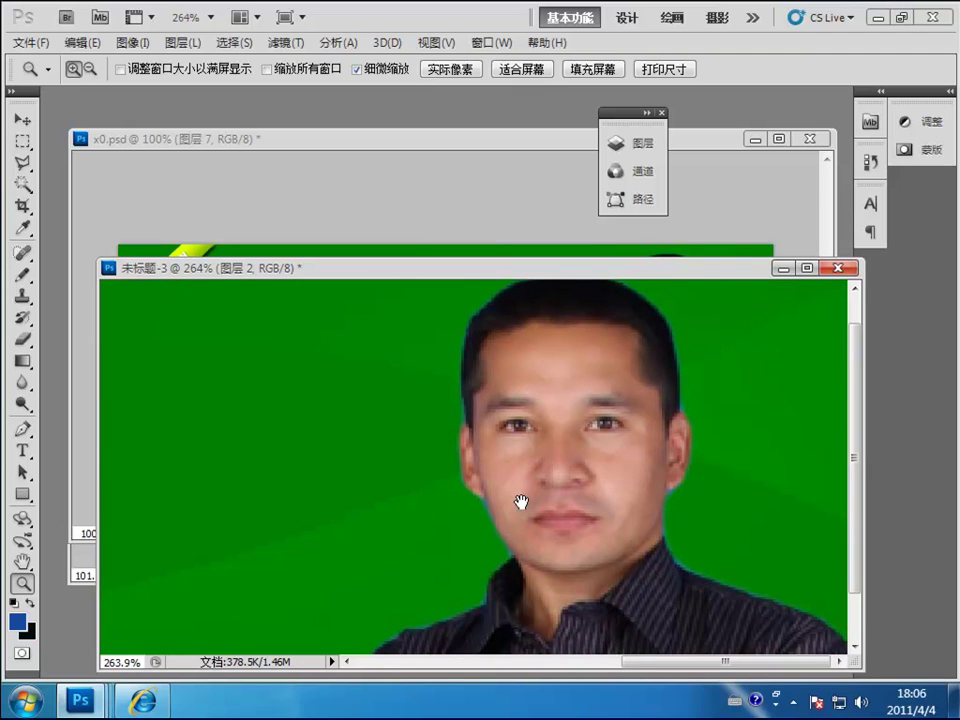
{"action": "left_click", "coordinate": [25, 164]}
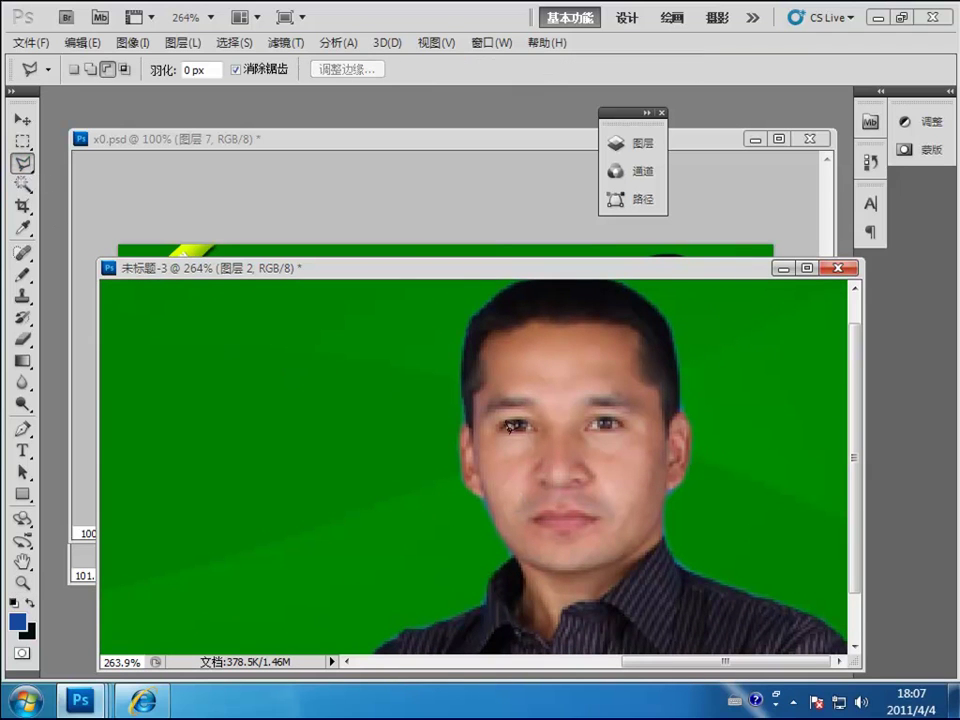
{"action": "left_click", "coordinate": [668, 433]}
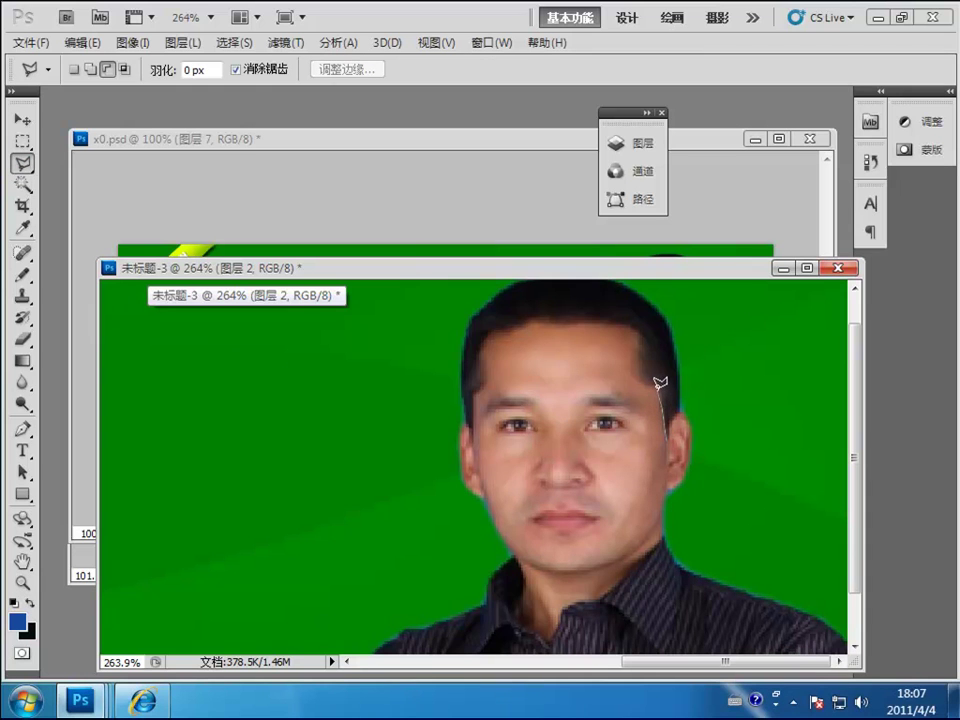
{"action": "left_click", "coordinate": [642, 378]}
{"action": "left_click", "coordinate": [639, 338]}
{"action": "left_click", "coordinate": [613, 325]}
{"action": "left_click", "coordinate": [485, 337]}
{"action": "left_click", "coordinate": [471, 397]}
{"action": "left_click", "coordinate": [466, 416]}
{"action": "left_click", "coordinate": [438, 438]}
{"action": "left_click", "coordinate": [457, 530]}
{"action": "left_click", "coordinate": [517, 555]}
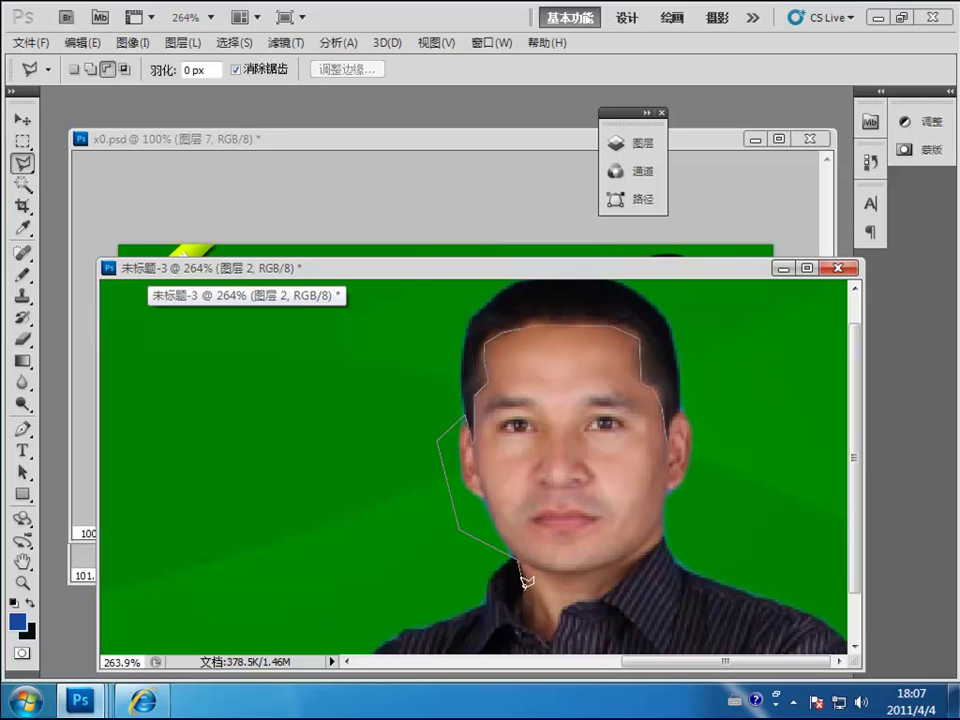
{"action": "left_click", "coordinate": [522, 602]}
{"action": "left_click", "coordinate": [550, 638]}
{"action": "left_click", "coordinate": [601, 597]}
{"action": "left_click", "coordinate": [658, 540]}
{"action": "left_click", "coordinate": [716, 412]}
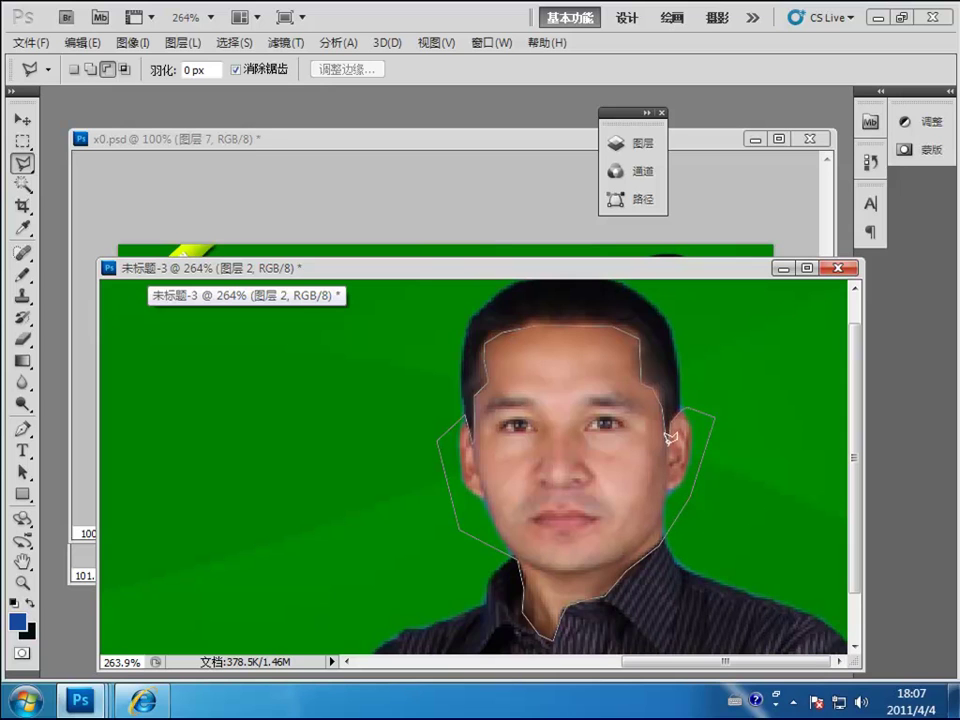
{"action": "left_click", "coordinate": [668, 436]}
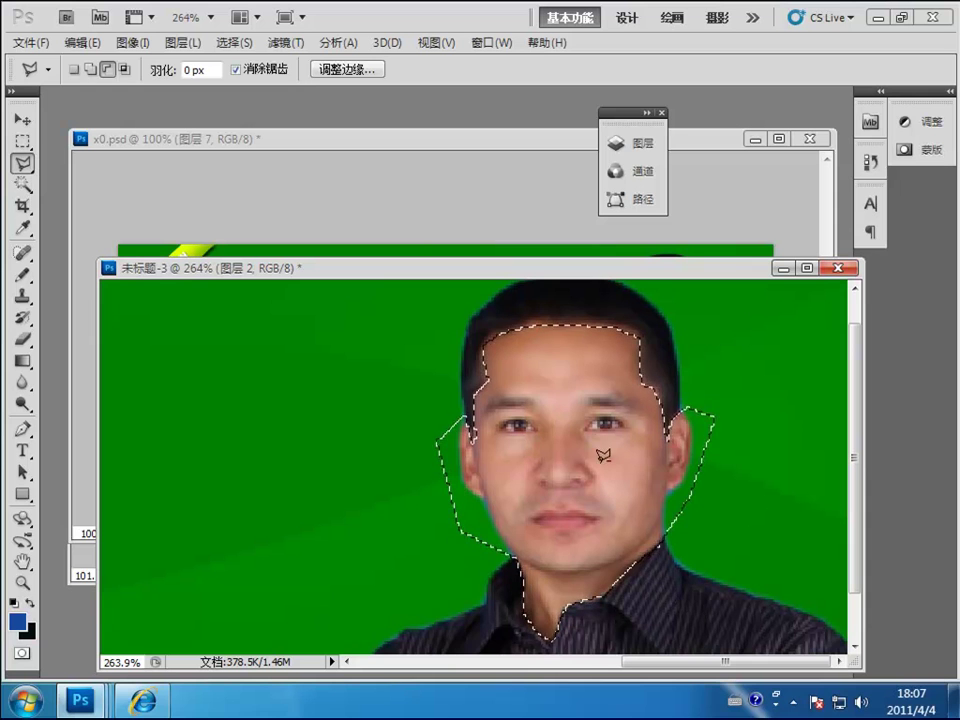
Step: Feather the face selection with a radius of 20 pixels
{"action": "left_click", "coordinate": [236, 43]}
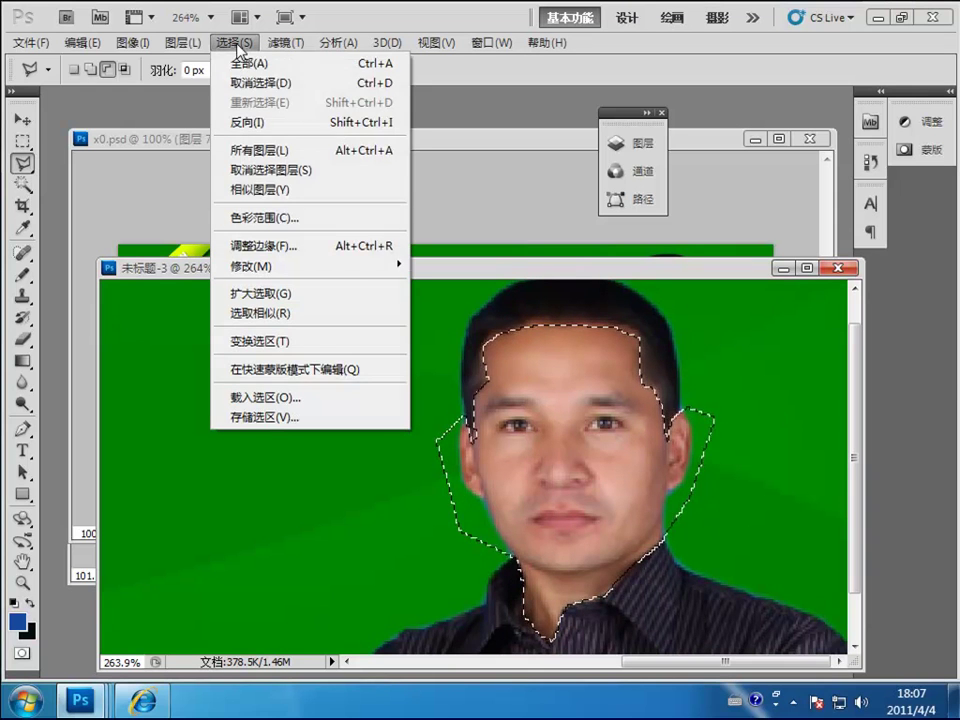
{"action": "mouse_move", "coordinate": [245, 278]}
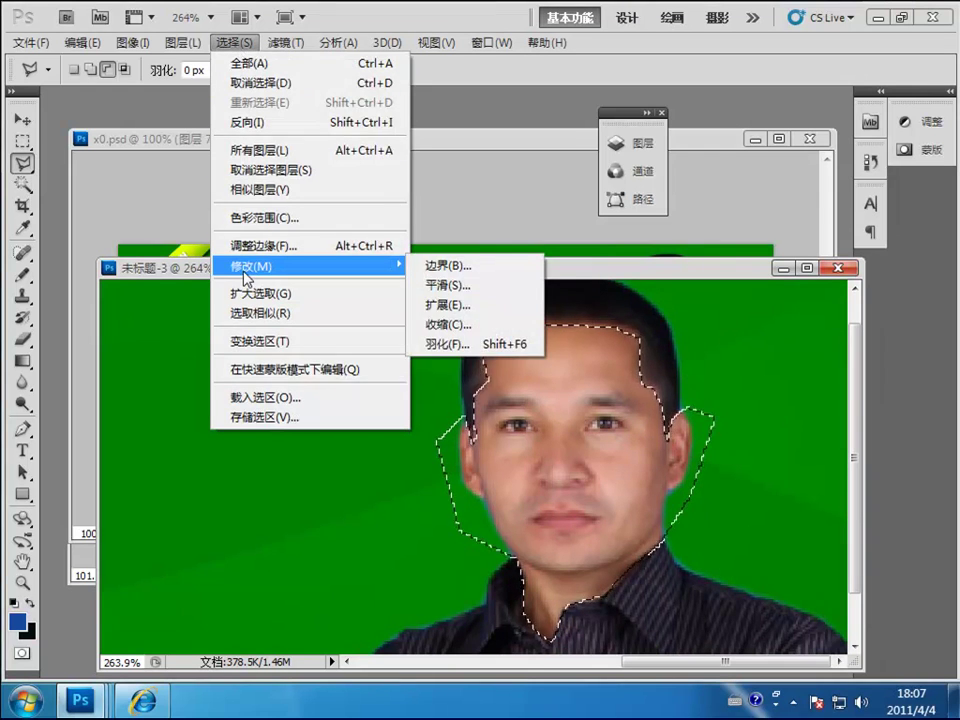
{"action": "left_click", "coordinate": [447, 345]}
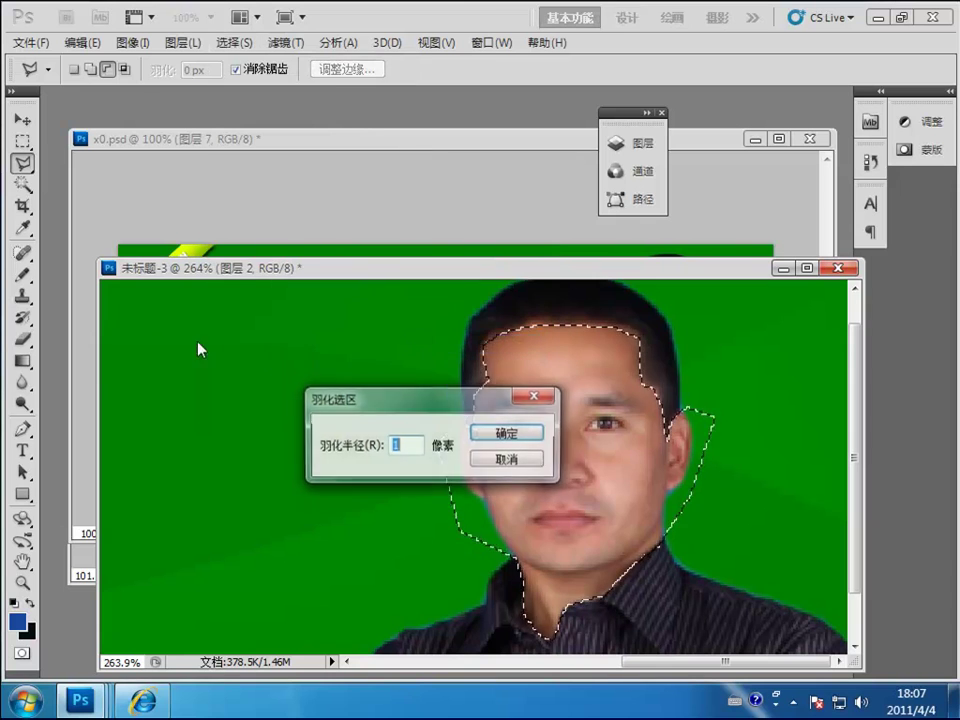
{"action": "left_click_drag", "start_coordinate": [424, 398], "coordinate": [204, 292]}
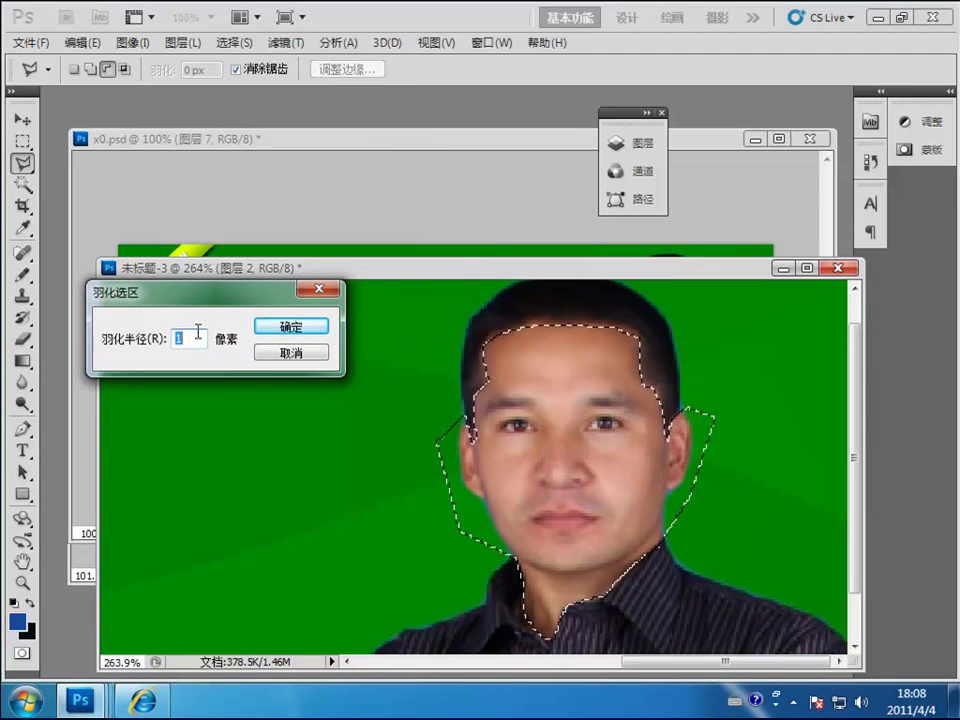
{"action": "type", "text": "20"}
{"action": "left_click", "coordinate": [290, 327]}
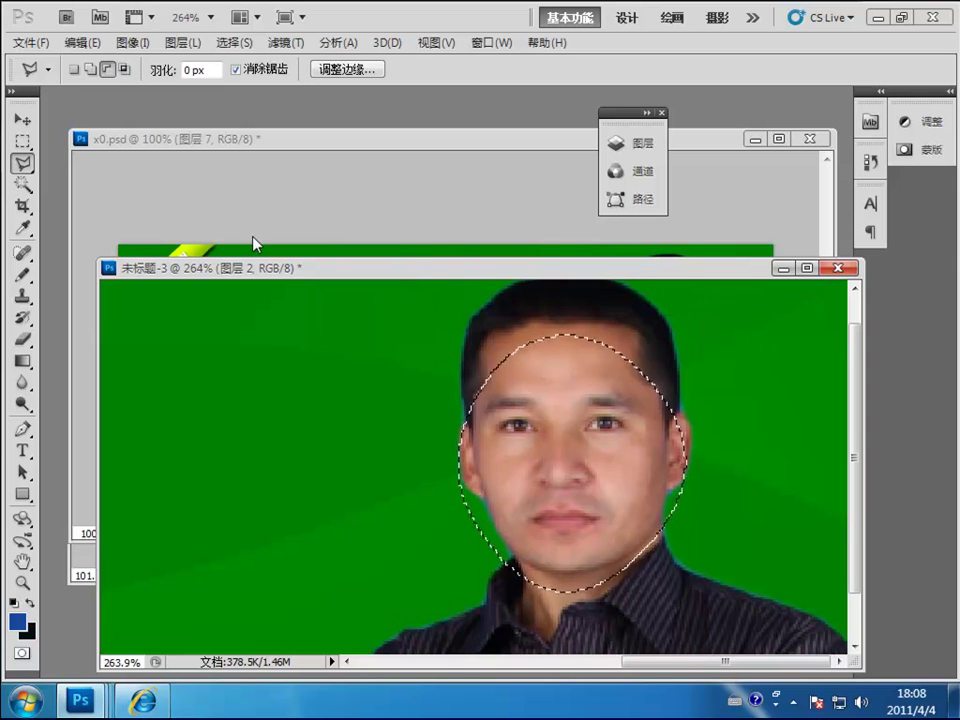
Step: Apply a Levels adjustment to the feathered face selection with RGB input levels 8, 1.19 and 236
{"action": "left_click", "coordinate": [133, 43]}
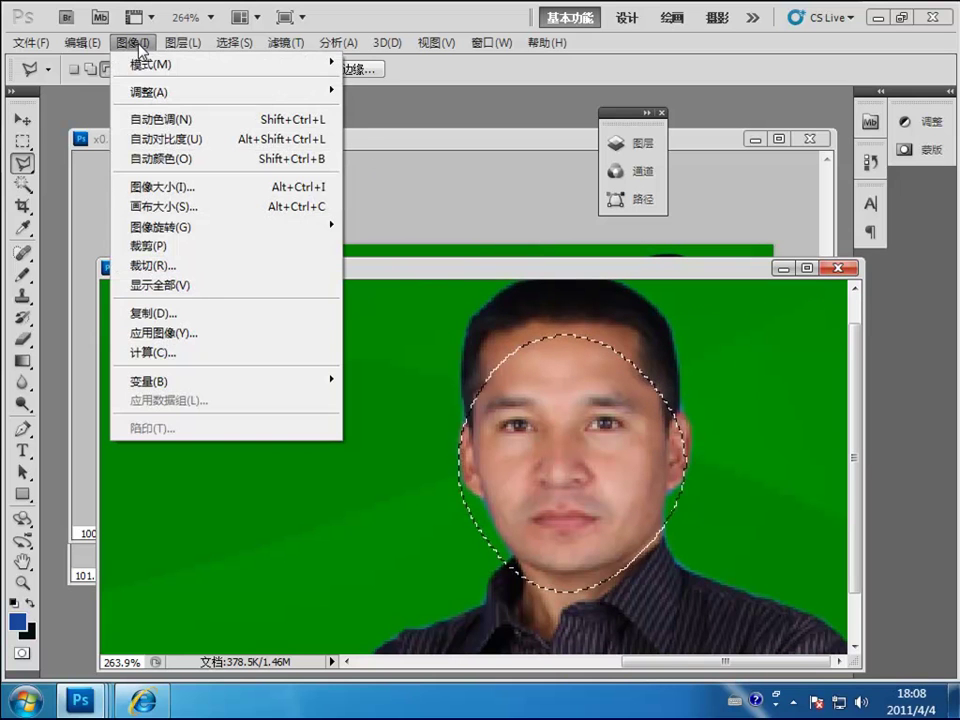
{"action": "mouse_move", "coordinate": [137, 92]}
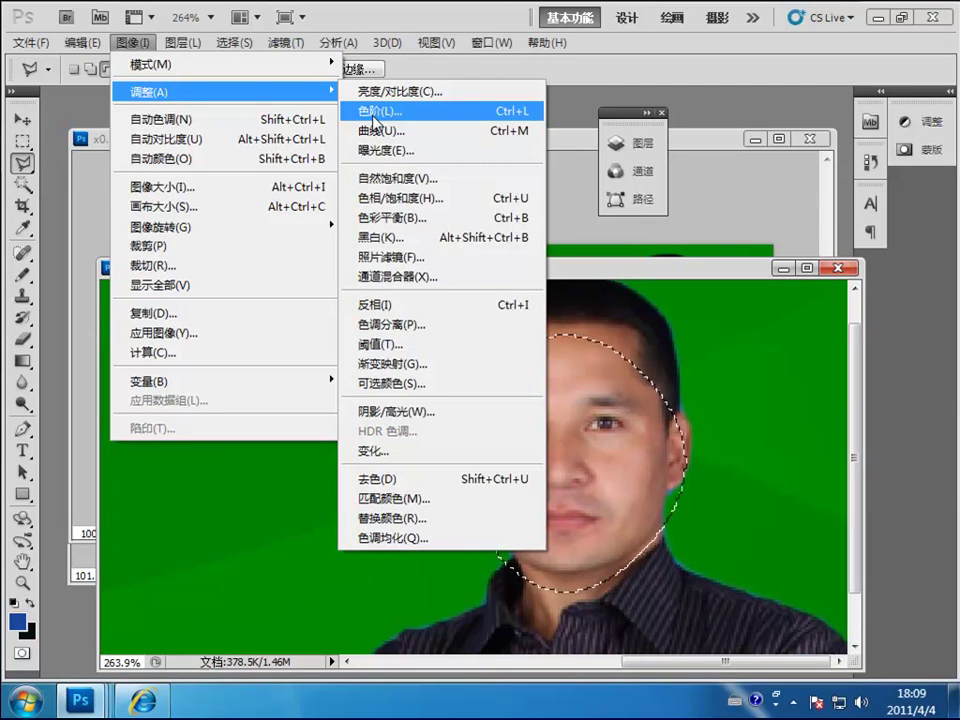
{"action": "left_click", "coordinate": [373, 118]}
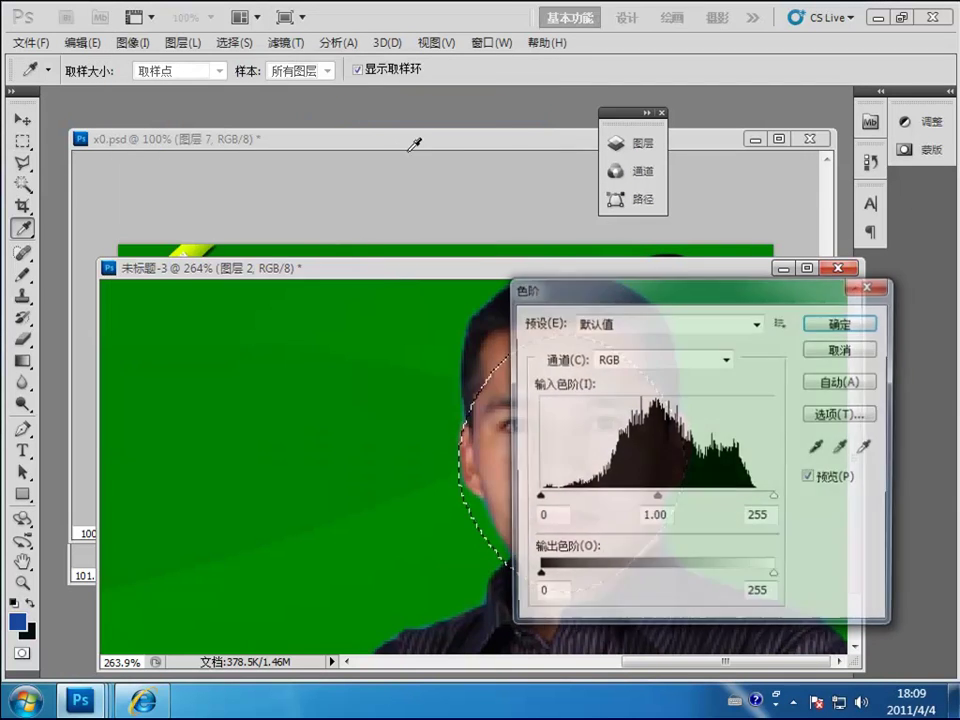
{"action": "left_click_drag", "start_coordinate": [619, 298], "coordinate": [163, 156]}
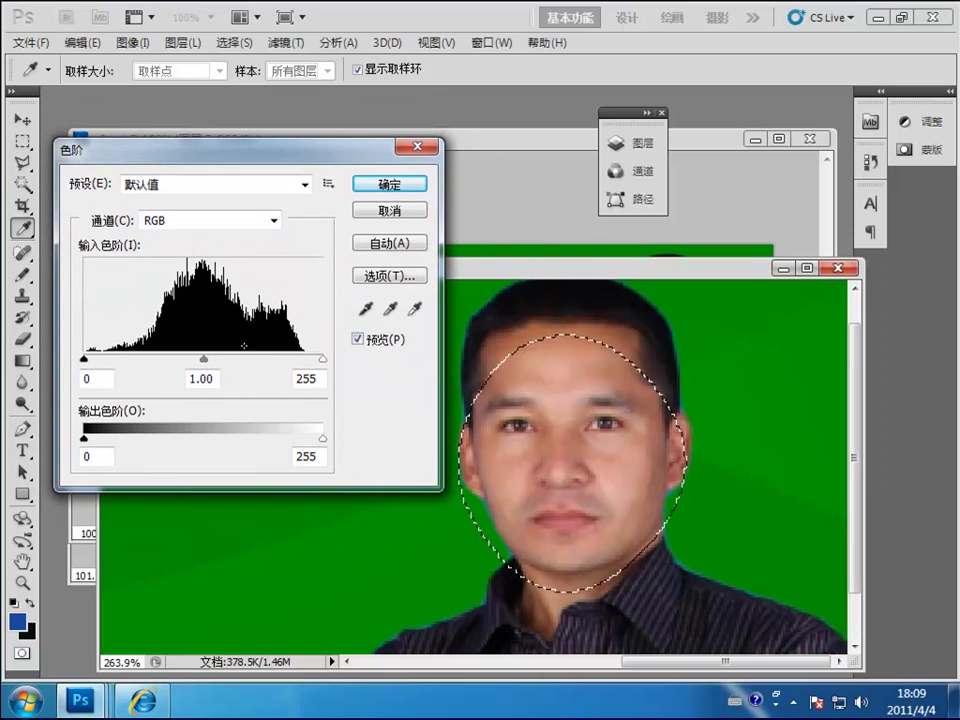
{"action": "mouse_move", "coordinate": [323, 359]}
{"action": "left_mouse_down"}
{"action": "mouse_move", "coordinate": [155, 373]}
{"action": "mouse_move", "coordinate": [236, 366]}
{"action": "mouse_move", "coordinate": [161, 374]}
{"action": "mouse_move", "coordinate": [206, 379]}
{"action": "mouse_move", "coordinate": [285, 366]}
{"action": "mouse_move", "coordinate": [316, 380]}
{"action": "left_mouse_up"}
{"action": "left_click", "coordinate": [316, 376]}
{"action": "left_click_drag", "start_coordinate": [203, 367], "coordinate": [221, 369]}
{"action": "left_click_drag", "start_coordinate": [84, 368], "coordinate": [91, 368]}
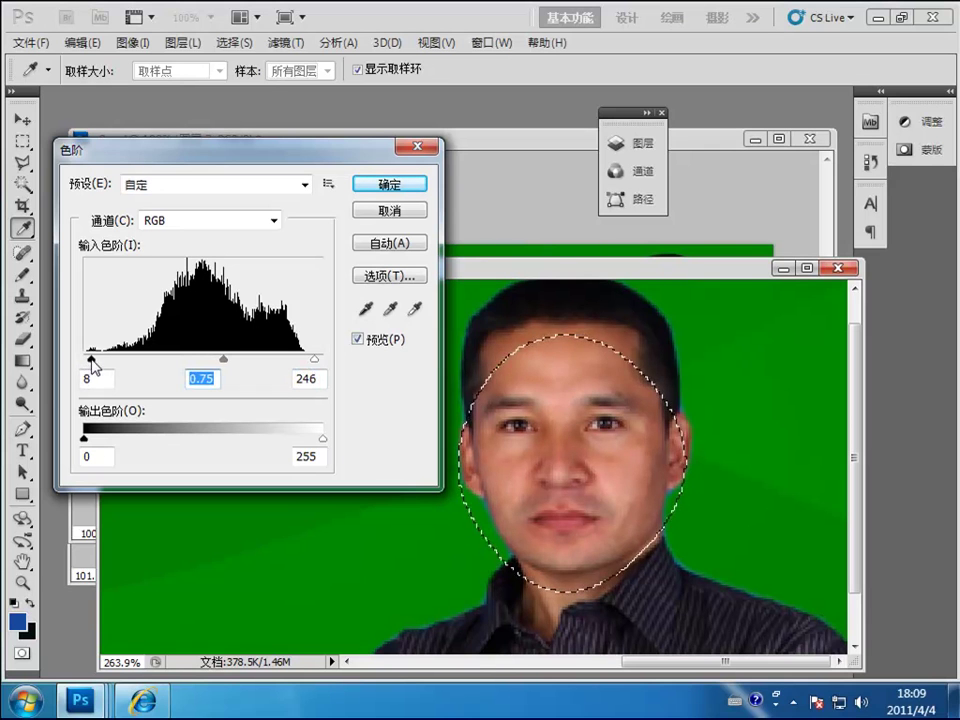
{"action": "left_click_drag", "start_coordinate": [316, 362], "coordinate": [301, 362]}
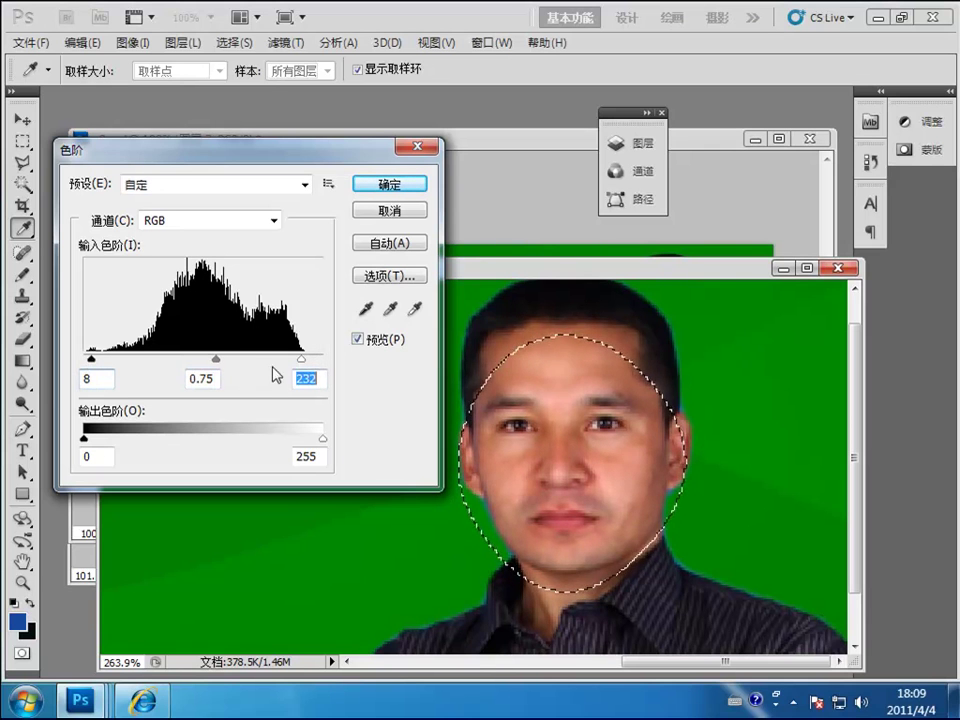
{"action": "left_click_drag", "start_coordinate": [218, 364], "coordinate": [199, 367]}
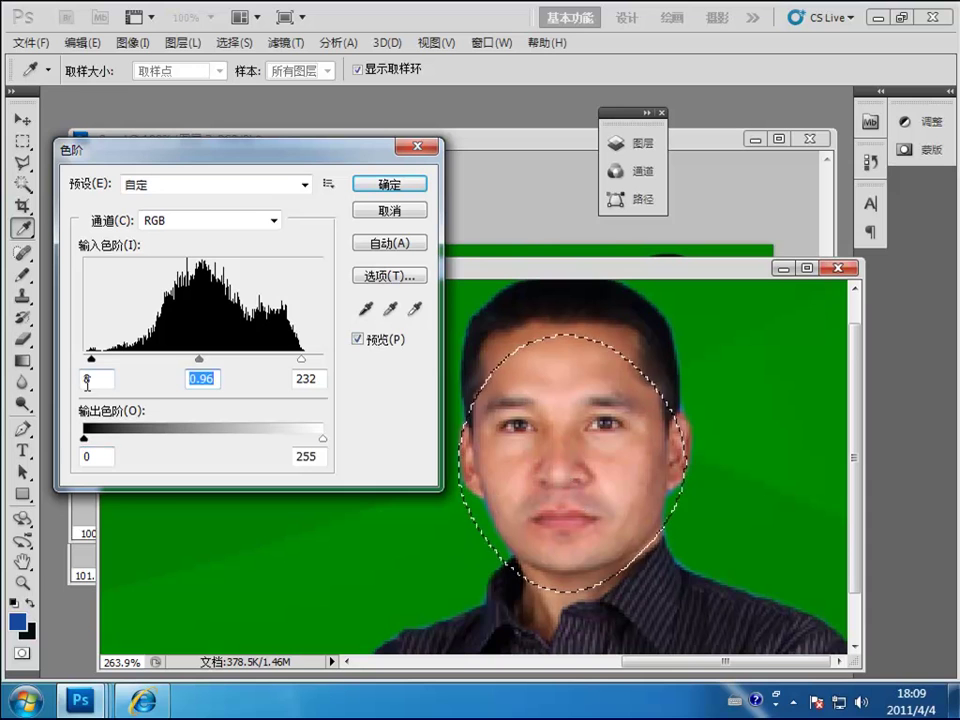
{"action": "mouse_move", "coordinate": [302, 360]}
{"action": "left_mouse_down"}
{"action": "mouse_move", "coordinate": [285, 360]}
{"action": "mouse_move", "coordinate": [305, 362]}
{"action": "left_mouse_up"}
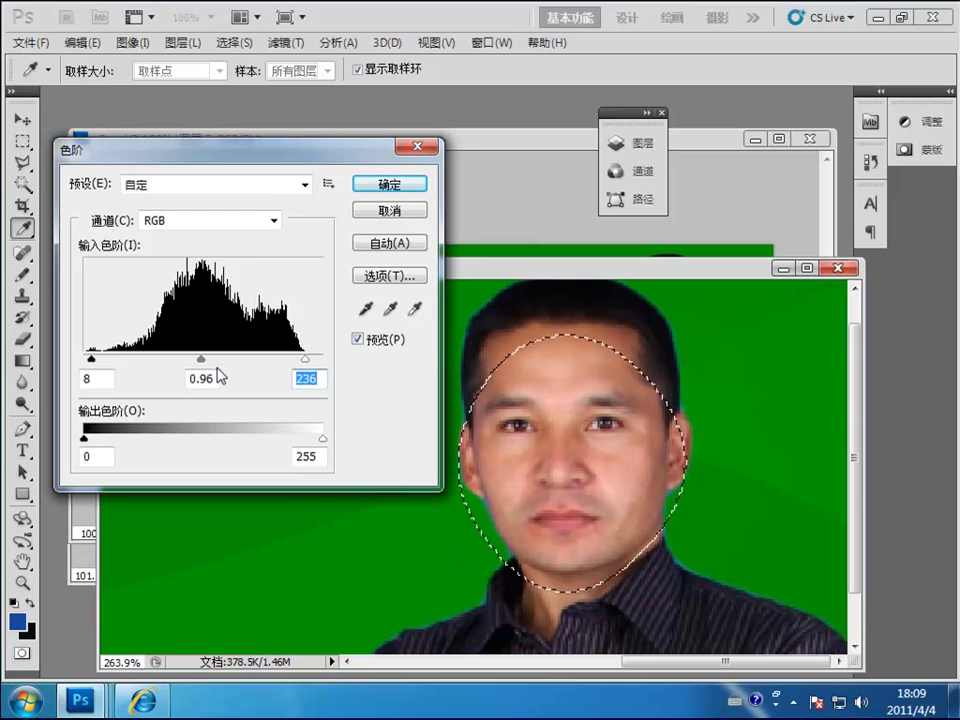
{"action": "left_click_drag", "start_coordinate": [201, 361], "coordinate": [188, 361]}
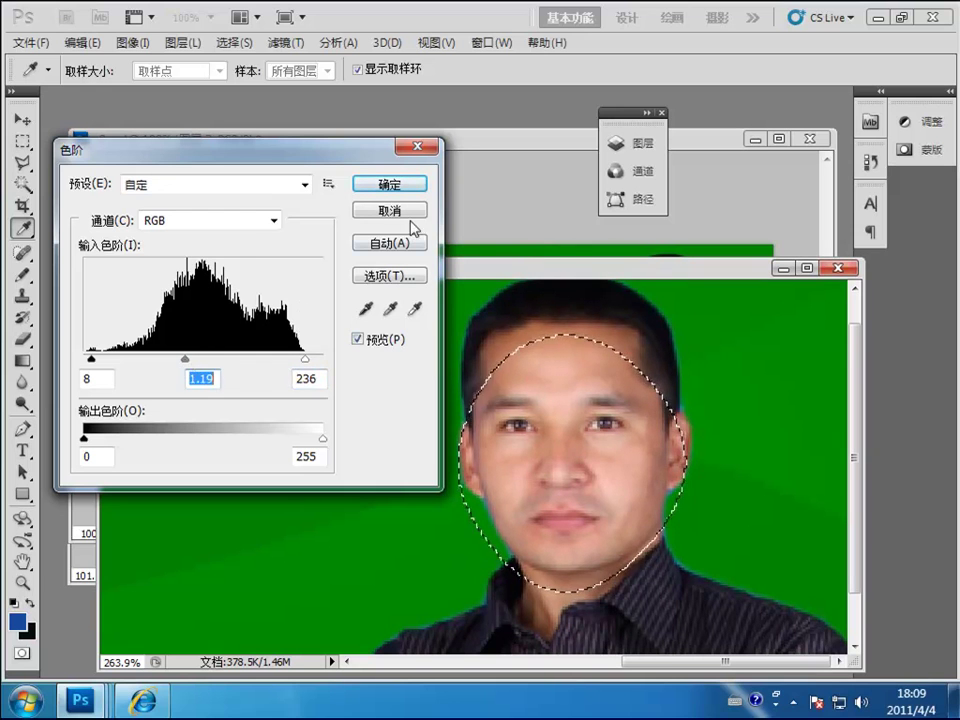
{"action": "left_click", "coordinate": [390, 186]}
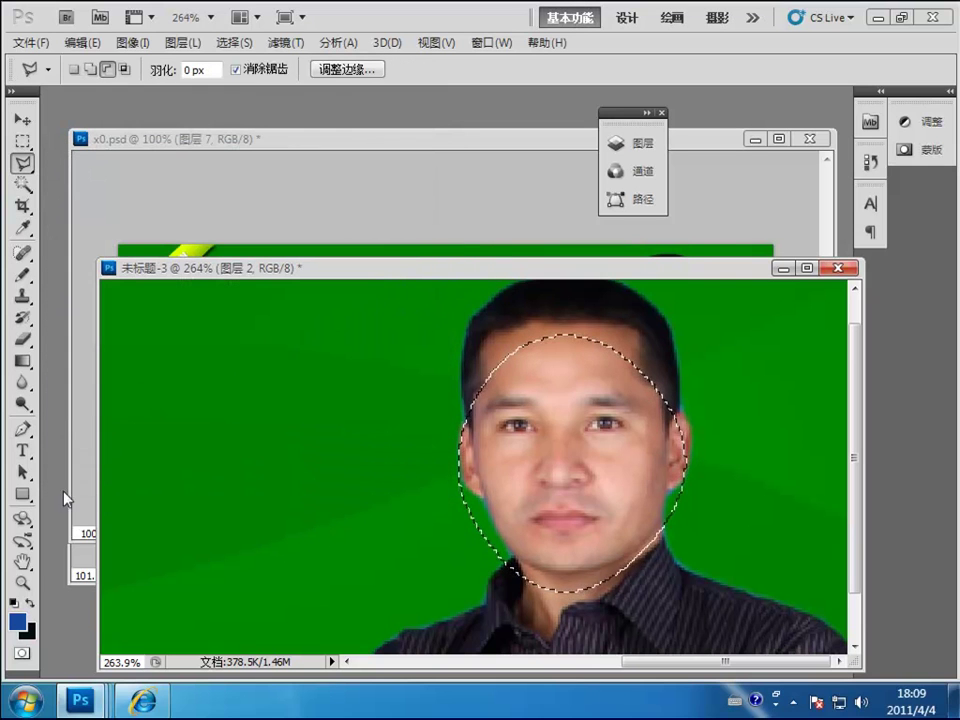
Step: Feather the original face outline selection with a radius of 2 pixels
{"action": "left_click", "coordinate": [22, 583]}
{"action": "left_click_drag", "start_coordinate": [527, 522], "coordinate": [538, 461]}
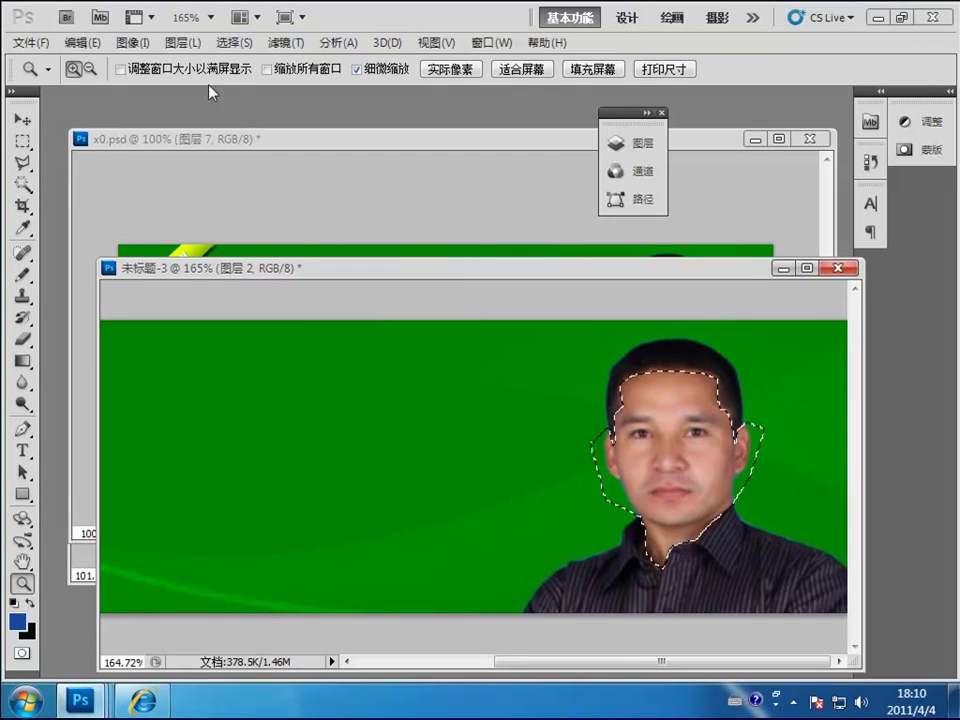
{"action": "left_click", "coordinate": [234, 42]}
{"action": "mouse_move", "coordinate": [286, 276]}
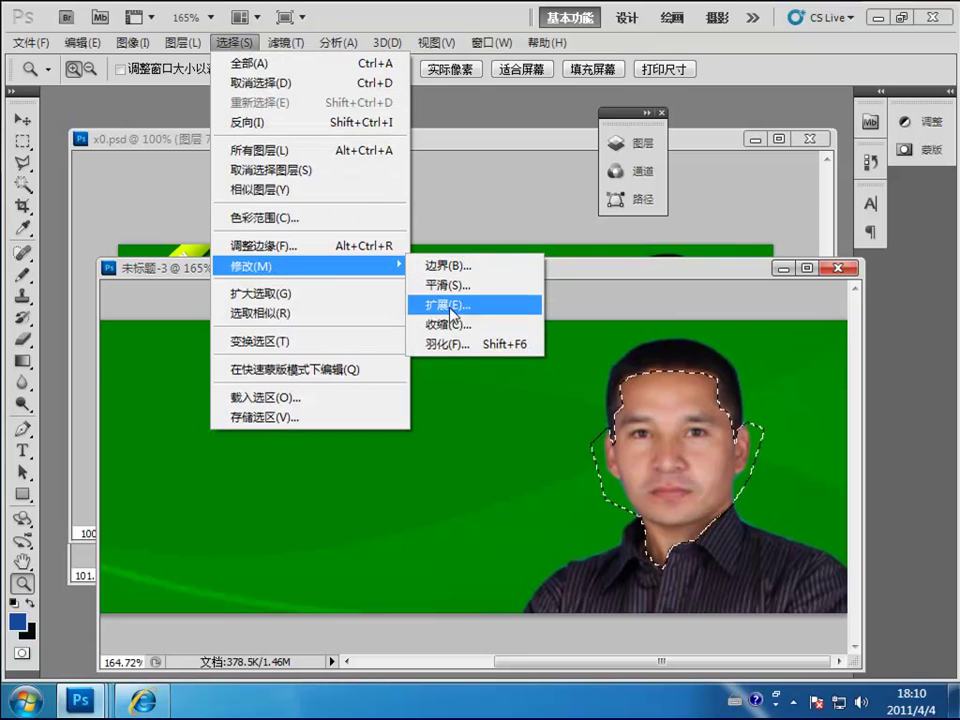
{"action": "left_click", "coordinate": [448, 343]}
{"action": "type", "text": "2"}
{"action": "left_click", "coordinate": [302, 330]}
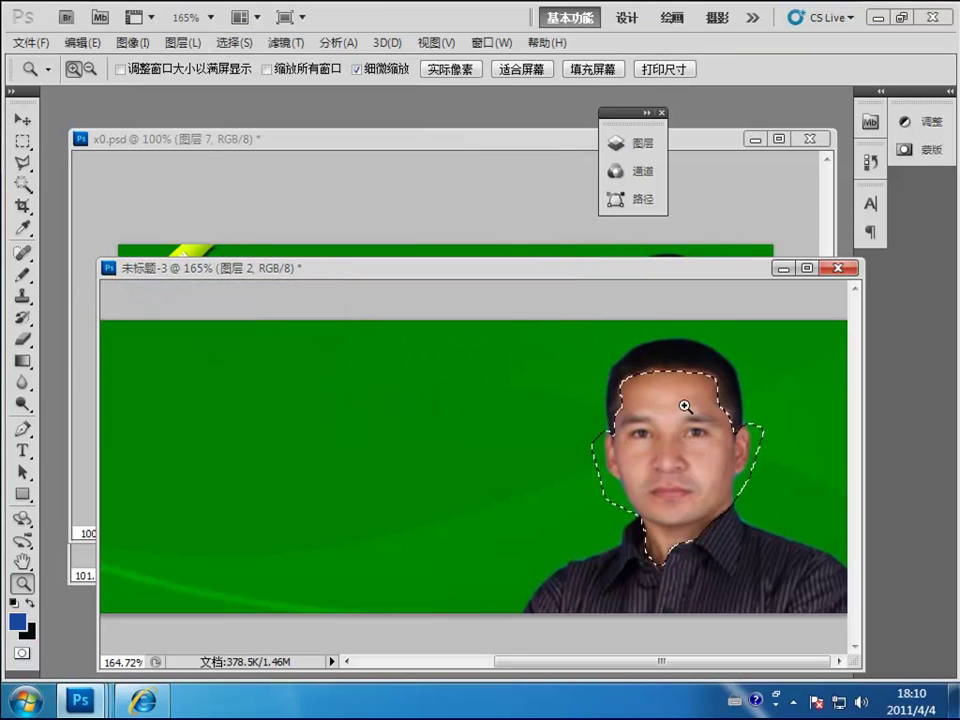
Step: Adjust the Levels of the lightly feathered face selection to RGB input levels 6, 1.00 and 228
{"action": "left_click", "coordinate": [133, 42]}
{"action": "mouse_move", "coordinate": [148, 95]}
{"action": "left_click", "coordinate": [390, 98]}
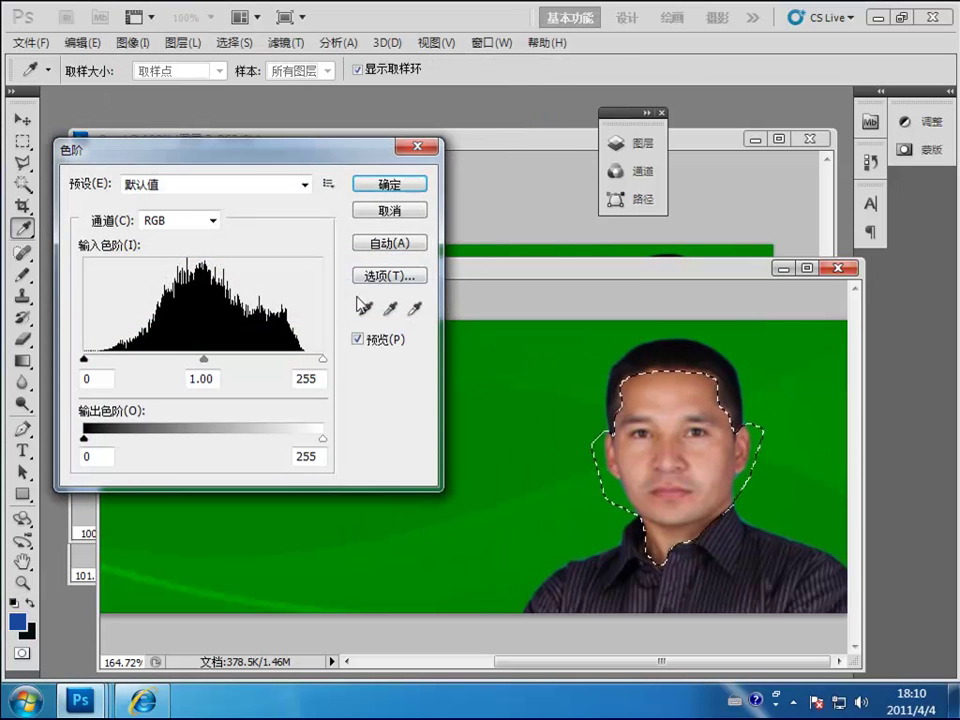
{"action": "left_click_drag", "start_coordinate": [322, 360], "coordinate": [303, 362]}
{"action": "mouse_move", "coordinate": [193, 360]}
{"action": "left_mouse_down"}
{"action": "mouse_move", "coordinate": [208, 362]}
{"action": "mouse_move", "coordinate": [193, 364]}
{"action": "left_mouse_up"}
{"action": "left_click_drag", "start_coordinate": [304, 362], "coordinate": [297, 360]}
{"action": "left_click_drag", "start_coordinate": [84, 358], "coordinate": [90, 363]}
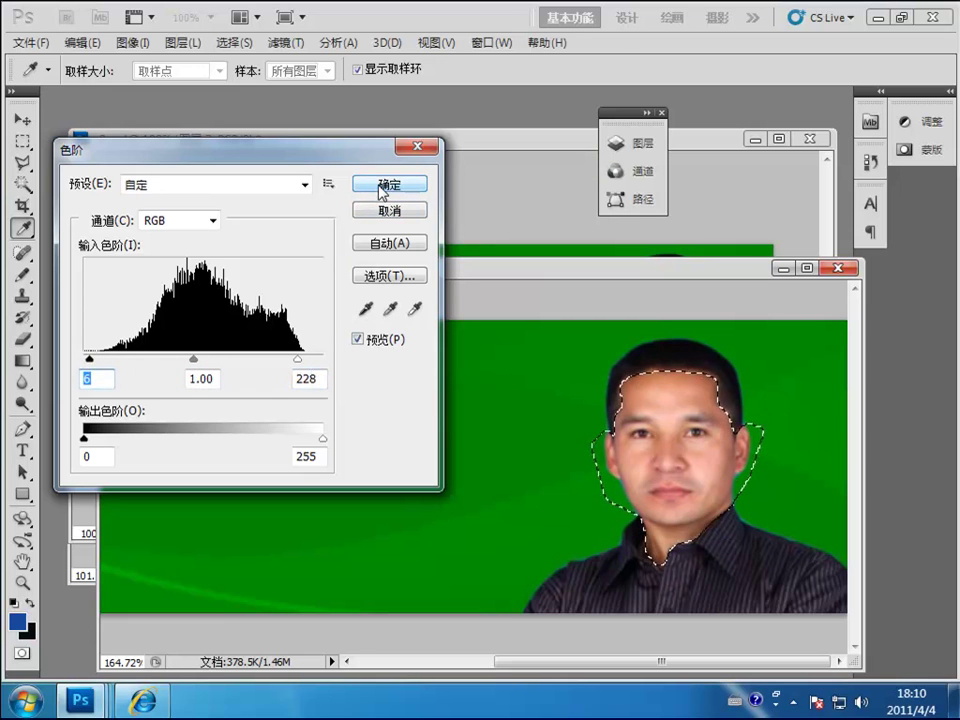
{"action": "left_click", "coordinate": [378, 214]}
Step: Deselect the face and inspect the edge between the hair and the forehead up close
{"action": "key", "text": "z"}
{"action": "key", "text": "ctrl+d"}
{"action": "left_click_drag", "start_coordinate": [615, 369], "coordinate": [681, 448]}
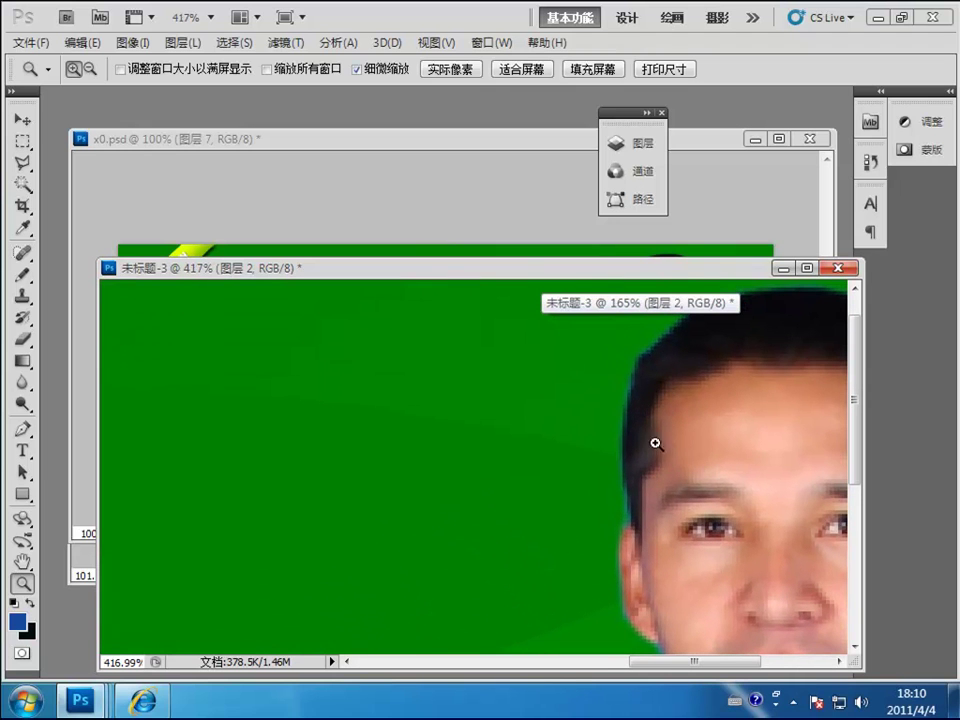
{"action": "left_click_drag", "start_coordinate": [660, 474], "coordinate": [619, 439]}
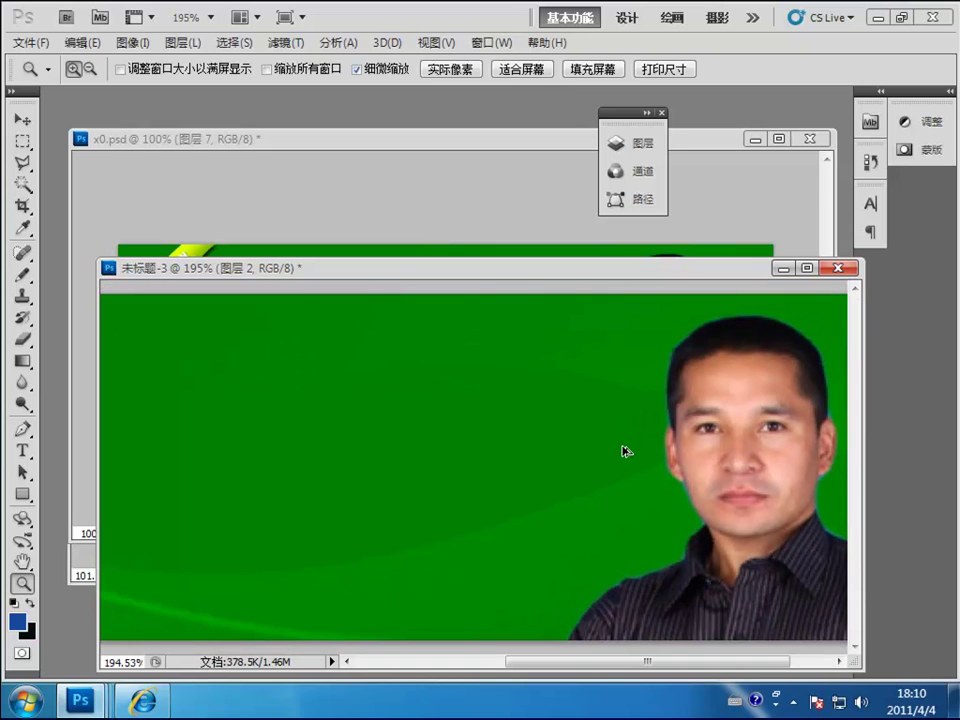
Step: Restore the face selection and apply Levels to it with RGB input levels 0, 0.90 and 198
{"action": "key", "text": "ctrl+shift+d"}
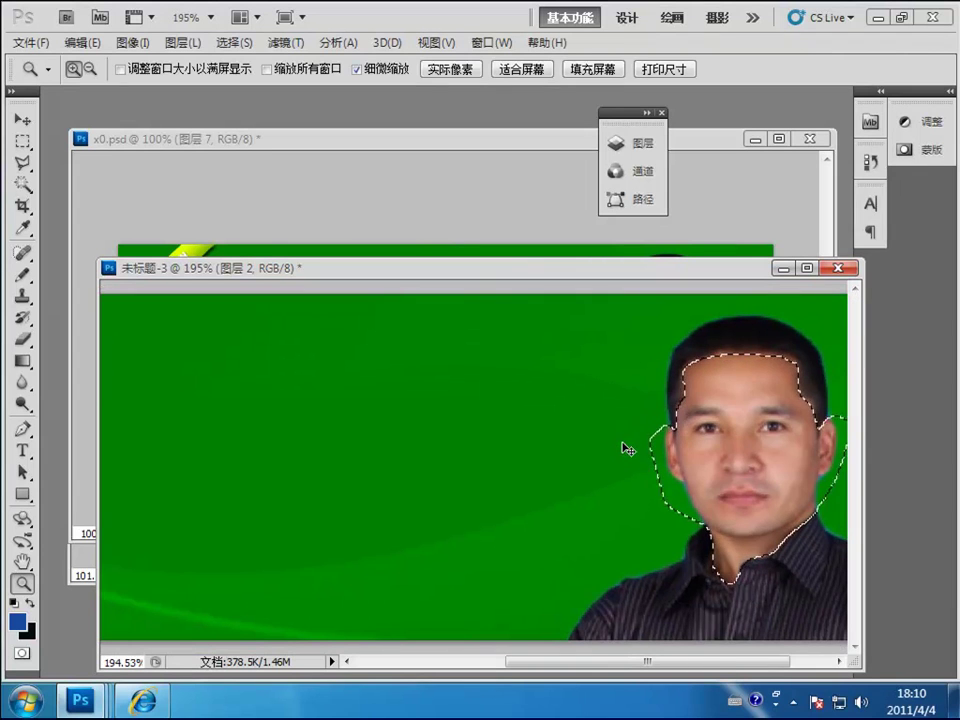
{"action": "left_click", "coordinate": [133, 43]}
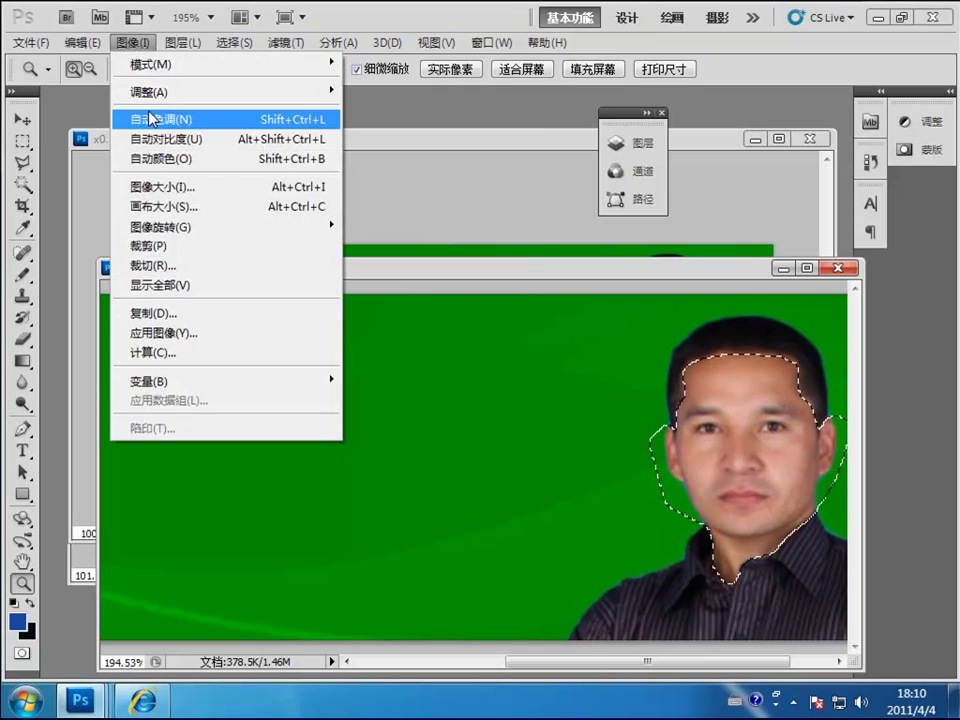
{"action": "mouse_move", "coordinate": [151, 98]}
{"action": "left_click", "coordinate": [390, 111]}
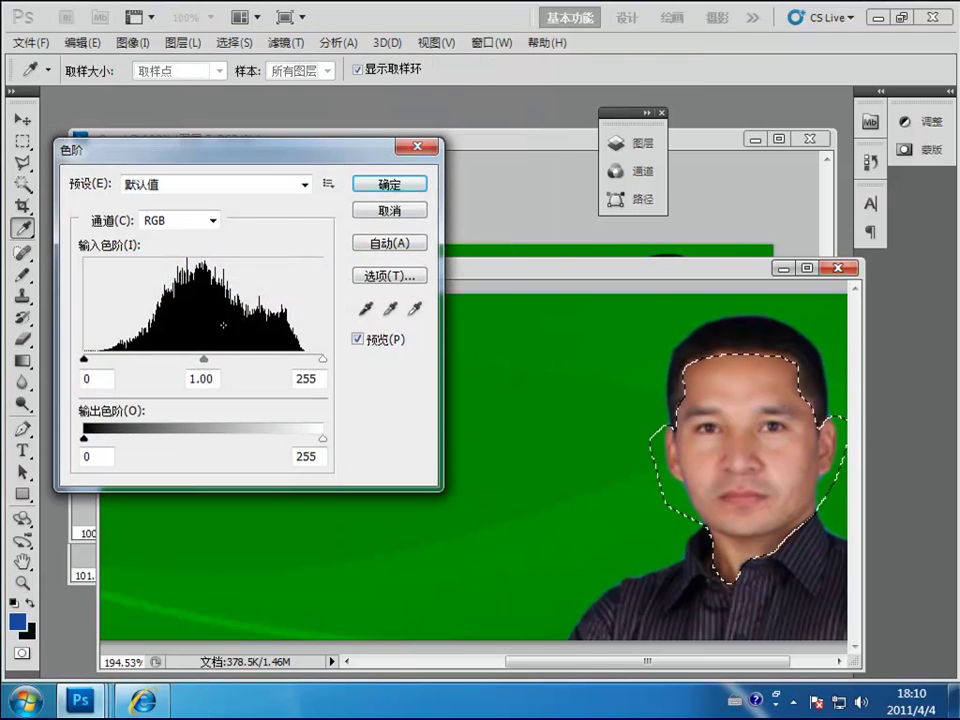
{"action": "left_click_drag", "start_coordinate": [321, 365], "coordinate": [268, 364]}
{"action": "left_click_drag", "start_coordinate": [176, 359], "coordinate": [194, 362]}
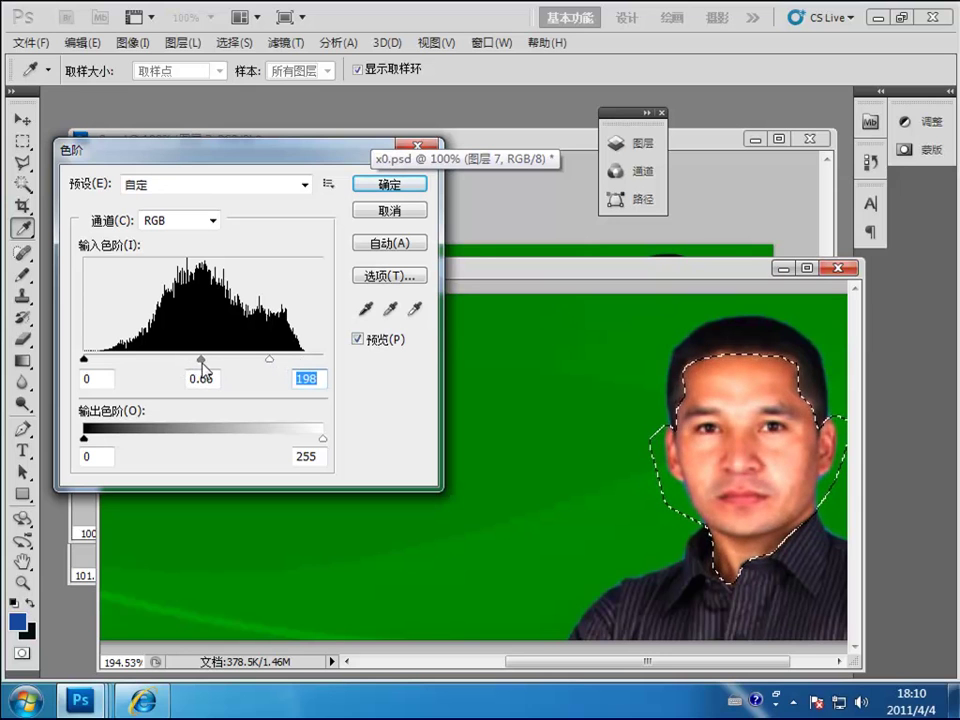
{"action": "left_click_drag", "start_coordinate": [203, 362], "coordinate": [183, 358]}
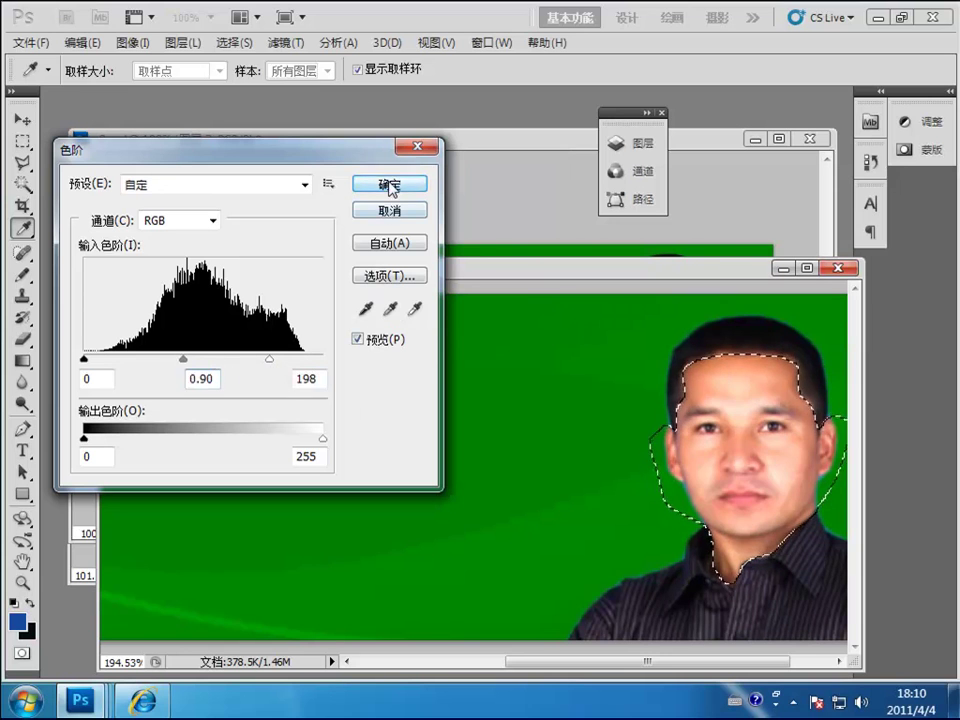
{"action": "left_click", "coordinate": [405, 184]}
Step: Clear the face selection and examine the brightened skin's transition along the hairline and temple
{"action": "key", "text": "z"}
{"action": "key", "text": "ctrl+d"}
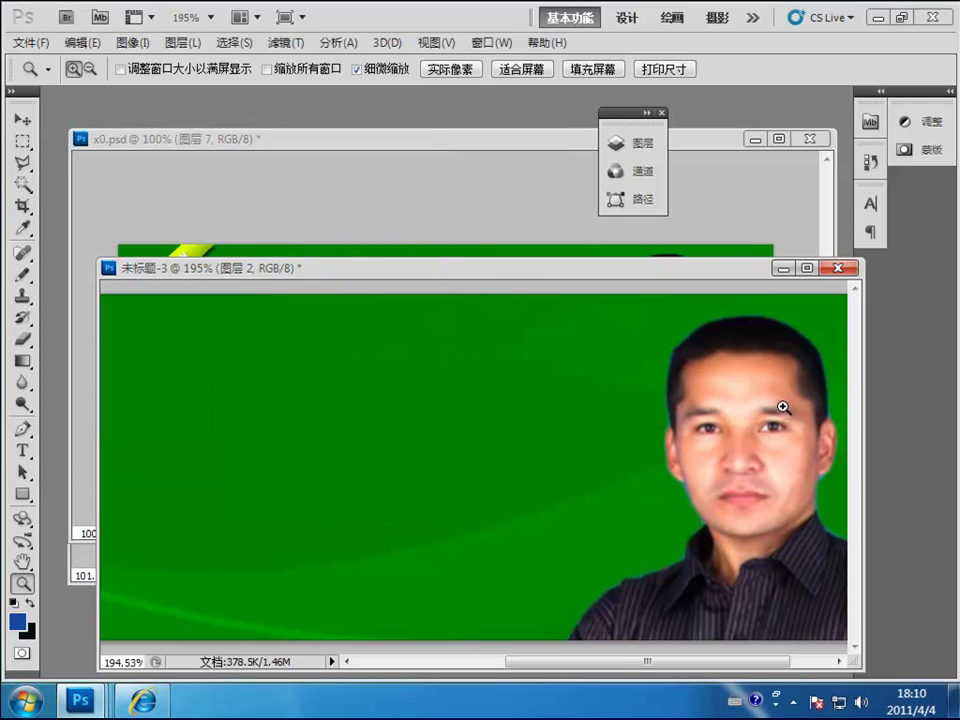
{"action": "left_click_drag", "start_coordinate": [652, 377], "coordinate": [741, 443]}
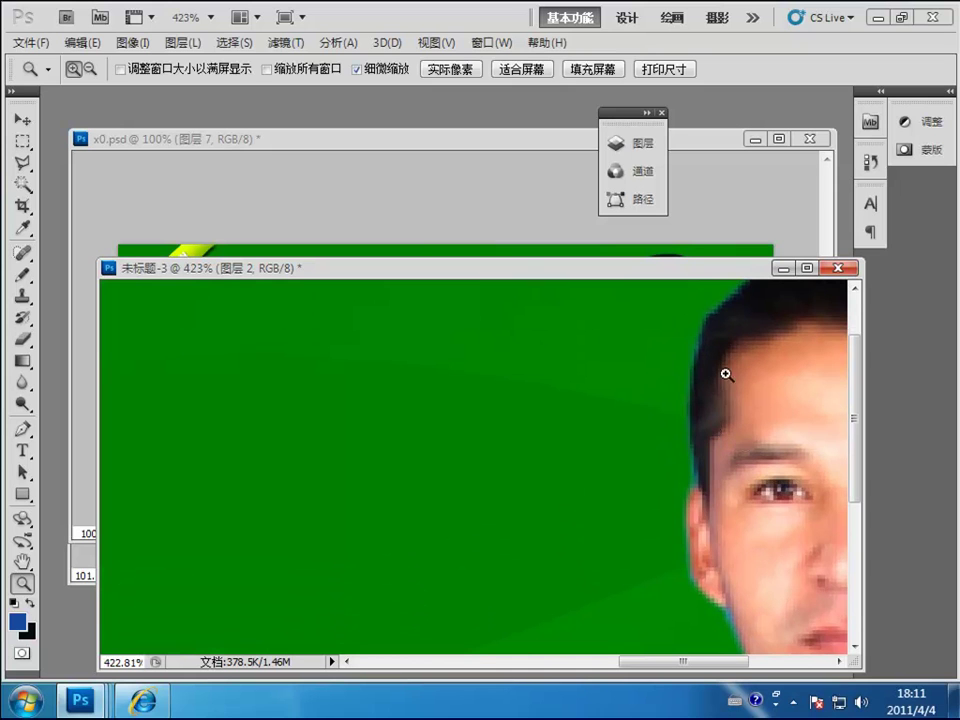
Step: Restore the face selection on the unbrightened portrait
{"action": "left_click_drag", "start_coordinate": [714, 432], "coordinate": [654, 399]}
{"action": "key", "text": "ctrl+shift+d"}
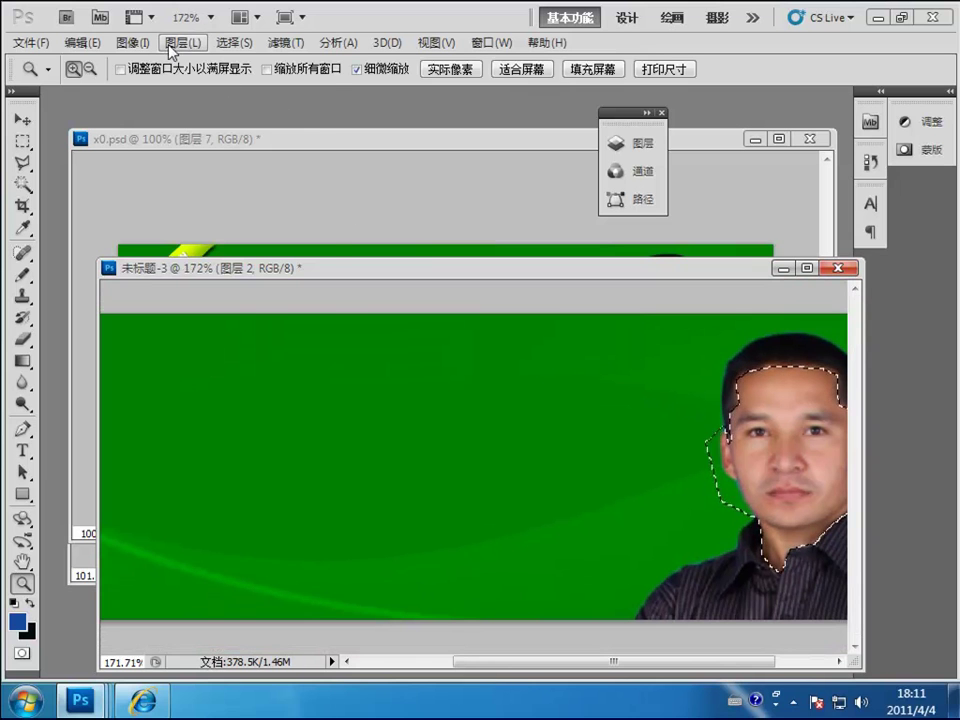
{"action": "left_click", "coordinate": [137, 43]}
{"action": "mouse_move", "coordinate": [163, 100]}
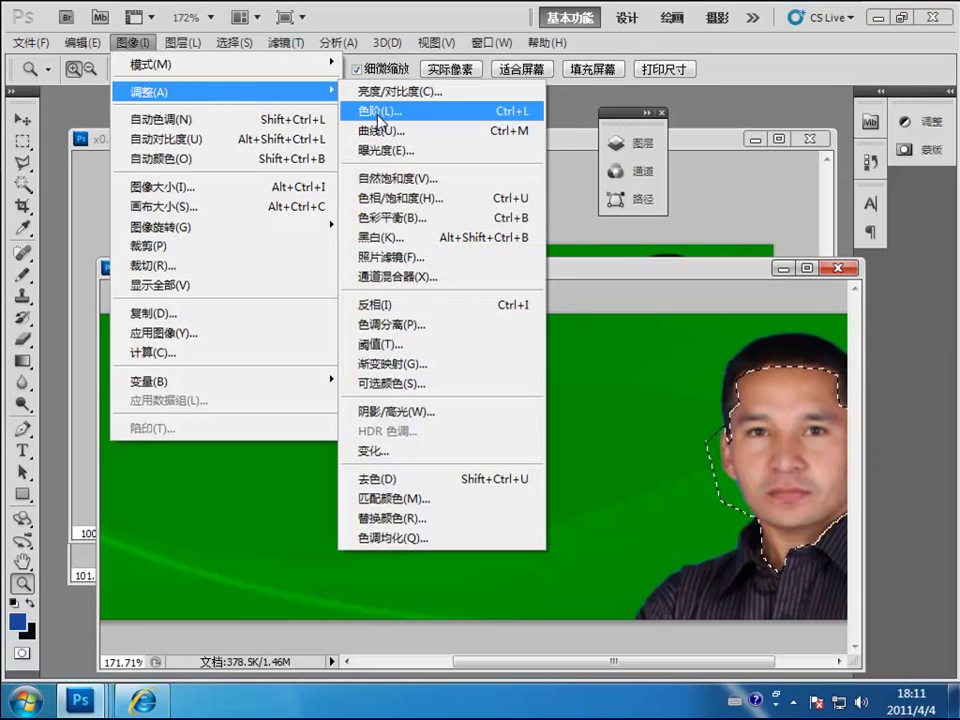
{"action": "left_click", "coordinate": [395, 111]}
{"action": "left_click_drag", "start_coordinate": [322, 362], "coordinate": [263, 362]}
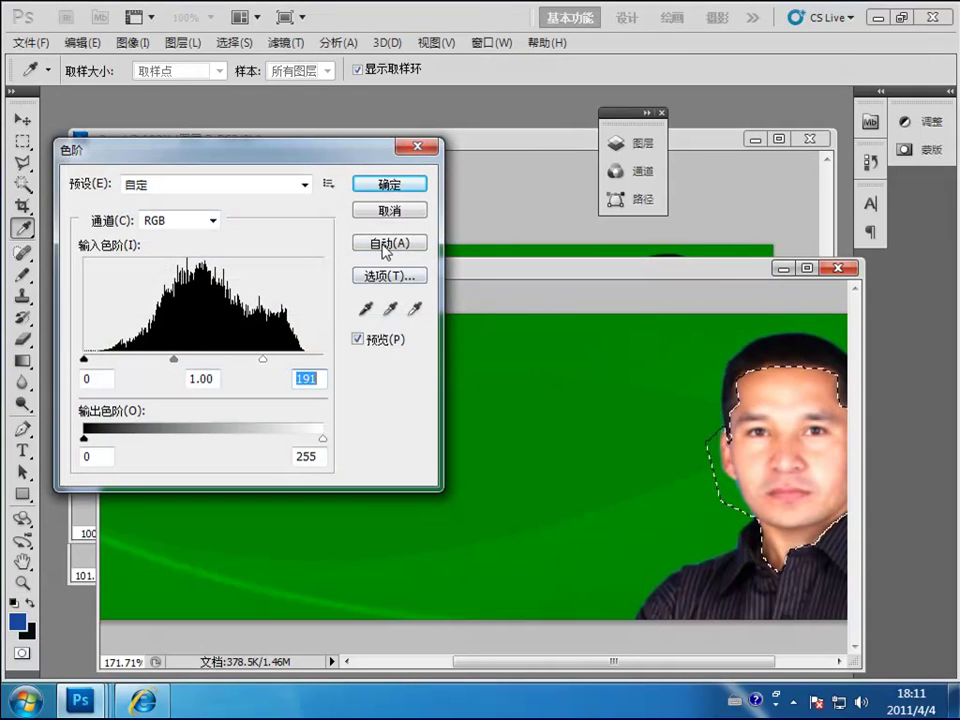
{"action": "left_click", "coordinate": [389, 210]}
{"action": "key", "text": "z"}
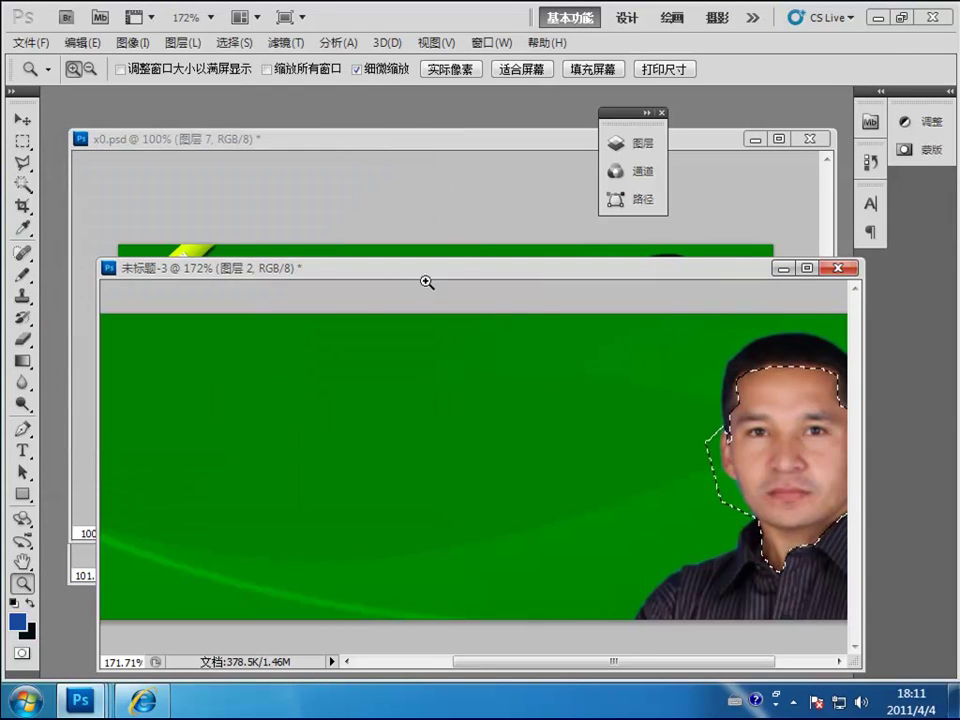
Step: Brighten the selected face with Levels by lowering the white input level, and clear the selection to view the whole face
{"action": "left_click", "coordinate": [132, 42]}
{"action": "mouse_move", "coordinate": [330, 91]}
{"action": "left_click", "coordinate": [379, 113]}
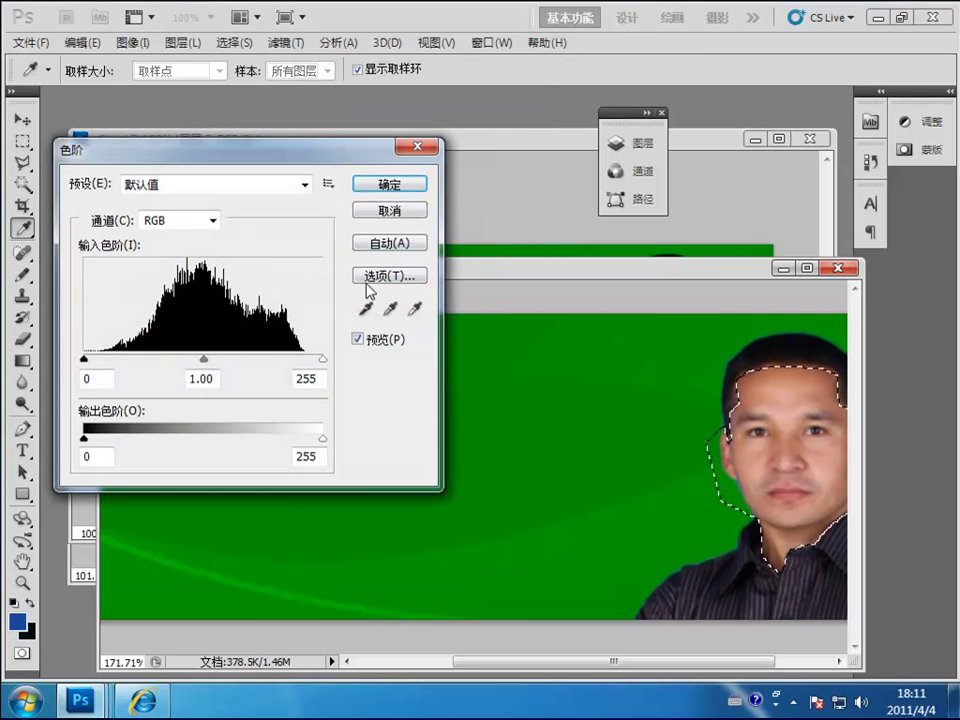
{"action": "left_click_drag", "start_coordinate": [324, 360], "coordinate": [268, 364]}
{"action": "left_click", "coordinate": [390, 184]}
{"action": "key", "text": "z"}
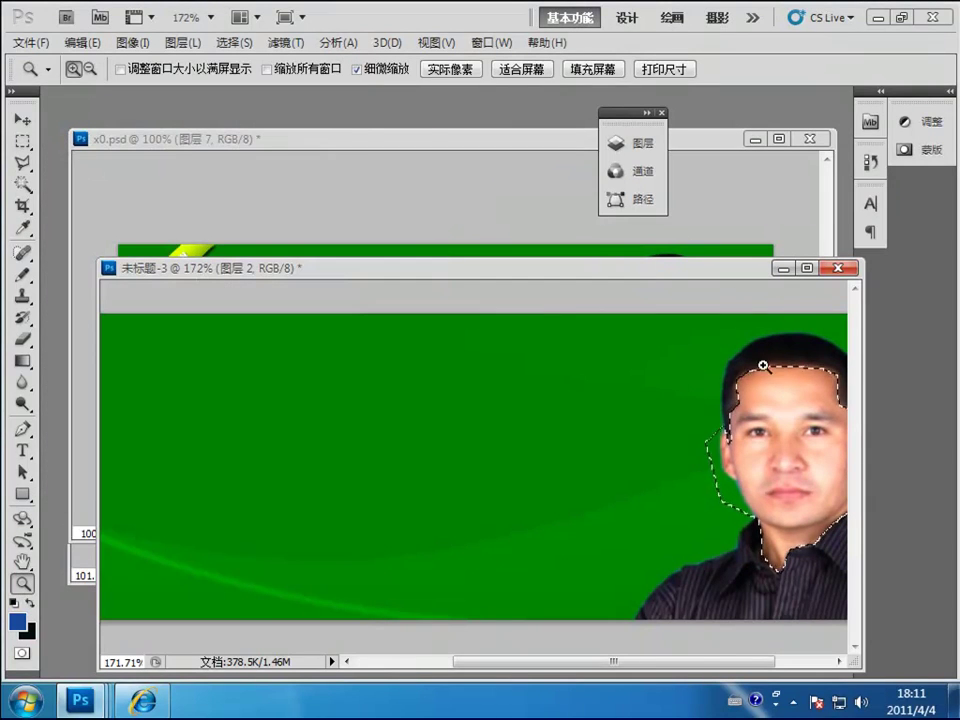
{"action": "key", "text": "ctrl+d"}
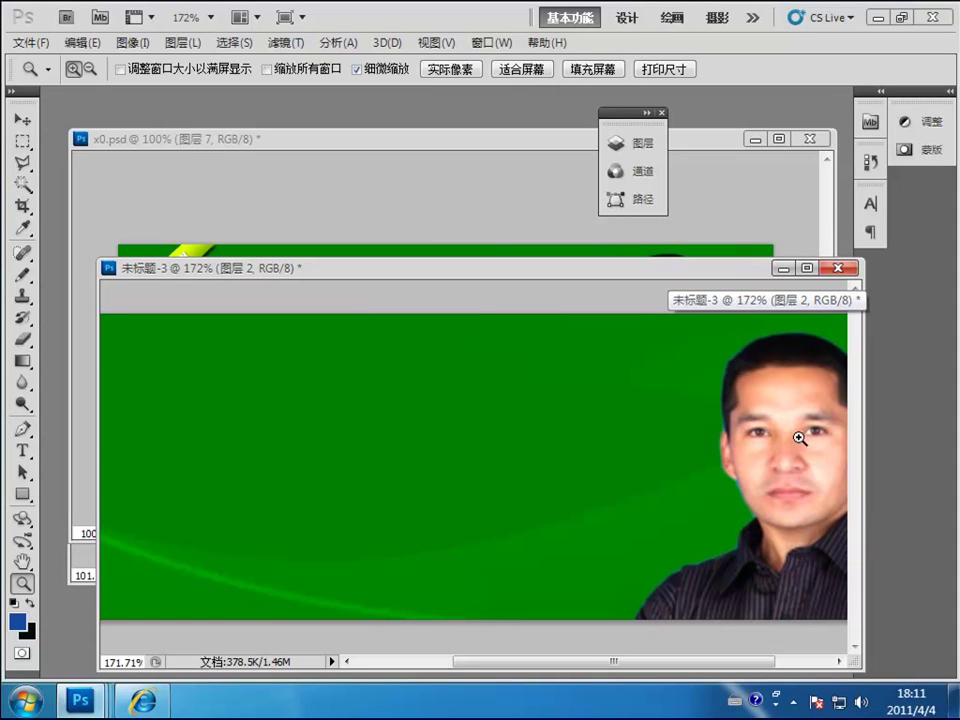
{"action": "left_click_drag", "start_coordinate": [681, 661], "coordinate": [756, 613]}
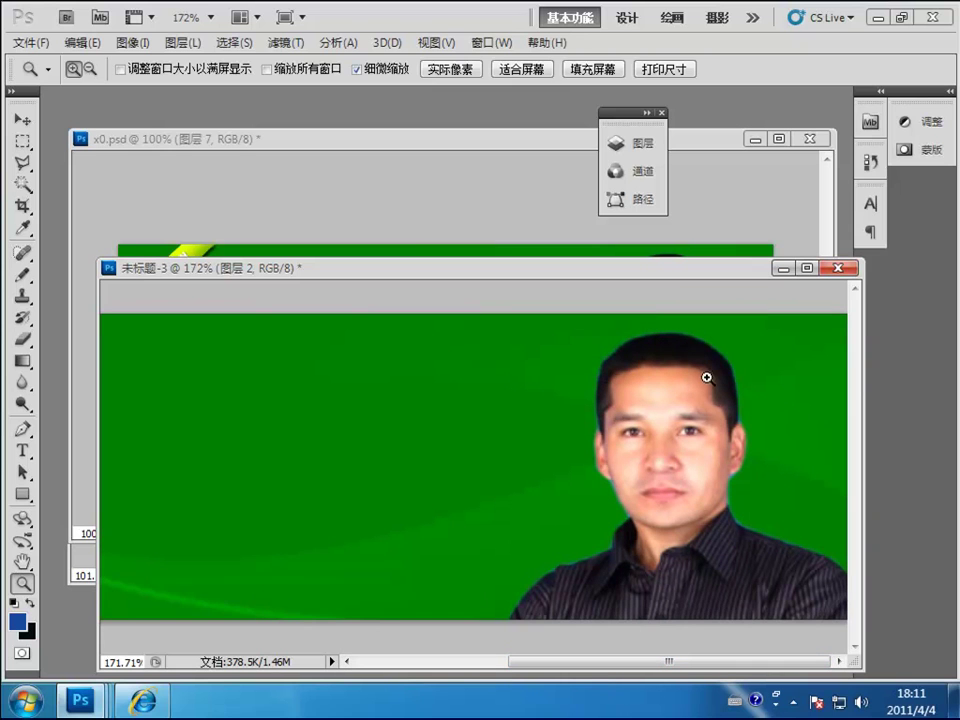
Step: Undo the Levels brightening and step back to the unbrightened portrait with the face selection active
{"action": "key", "text": "ctrl+z"}
{"action": "key", "text": "ctrl+z"}
{"action": "key", "text": "ctrl+alt+z"}
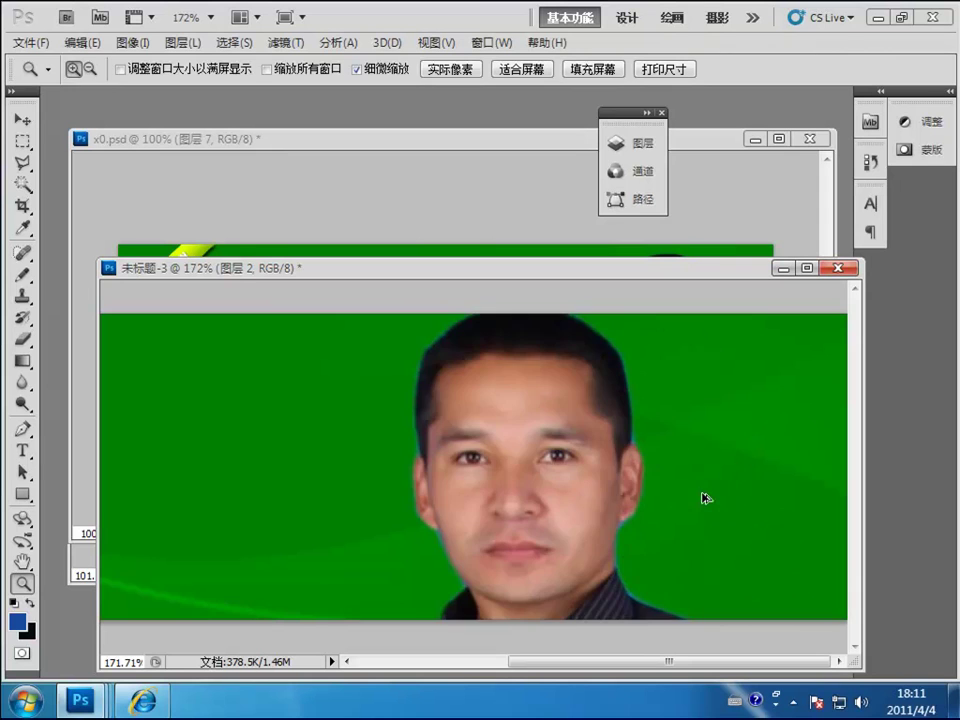
{"action": "key", "text": "ctrl+alt+z"}
{"action": "key", "text": "ctrl+alt+z"}
{"action": "key", "text": "ctrl+alt+z"}
{"action": "key", "text": "ctrl+shift+z"}
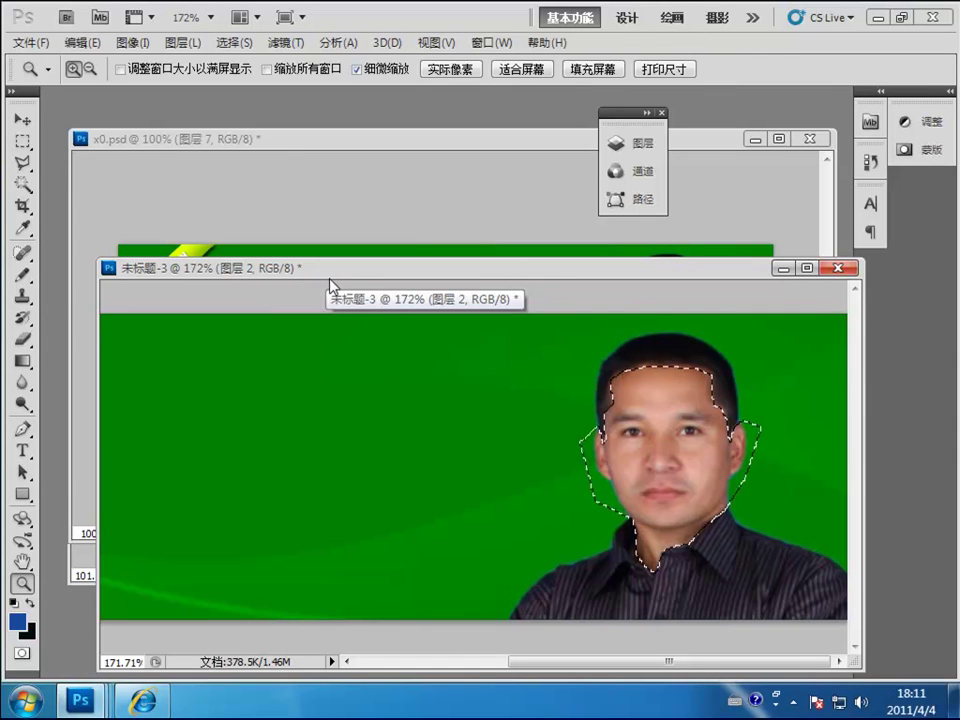
Step: Feather the face selection with a radius of 20 pixels
{"action": "left_click", "coordinate": [133, 42]}
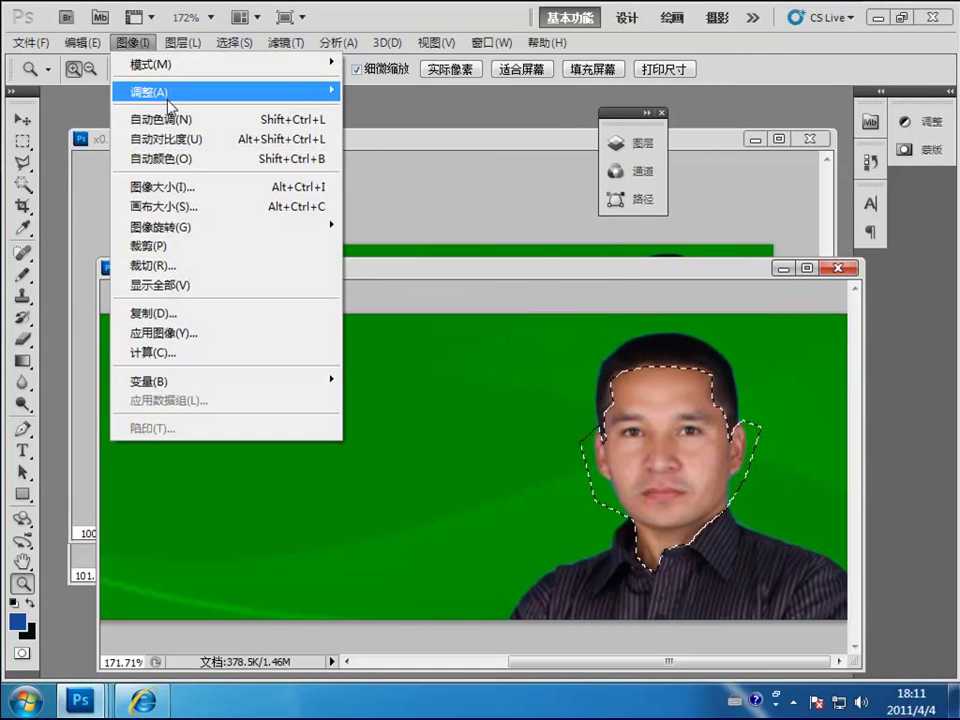
{"action": "mouse_move", "coordinate": [150, 91]}
{"action": "mouse_move", "coordinate": [234, 42]}
{"action": "mouse_move", "coordinate": [296, 266]}
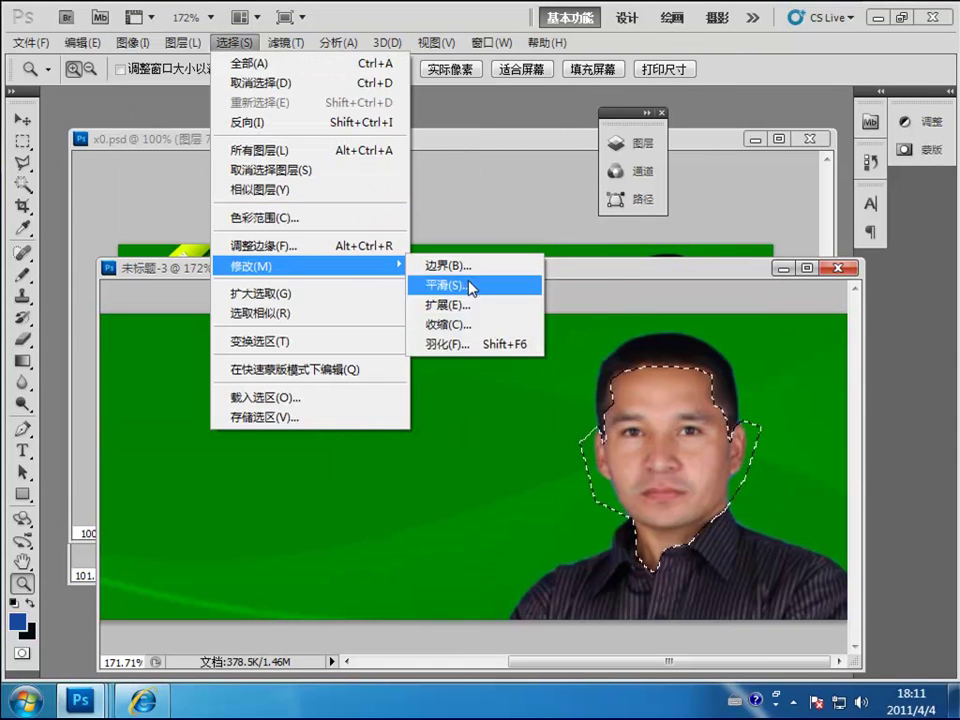
{"action": "left_click", "coordinate": [440, 345]}
{"action": "type", "text": "20"}
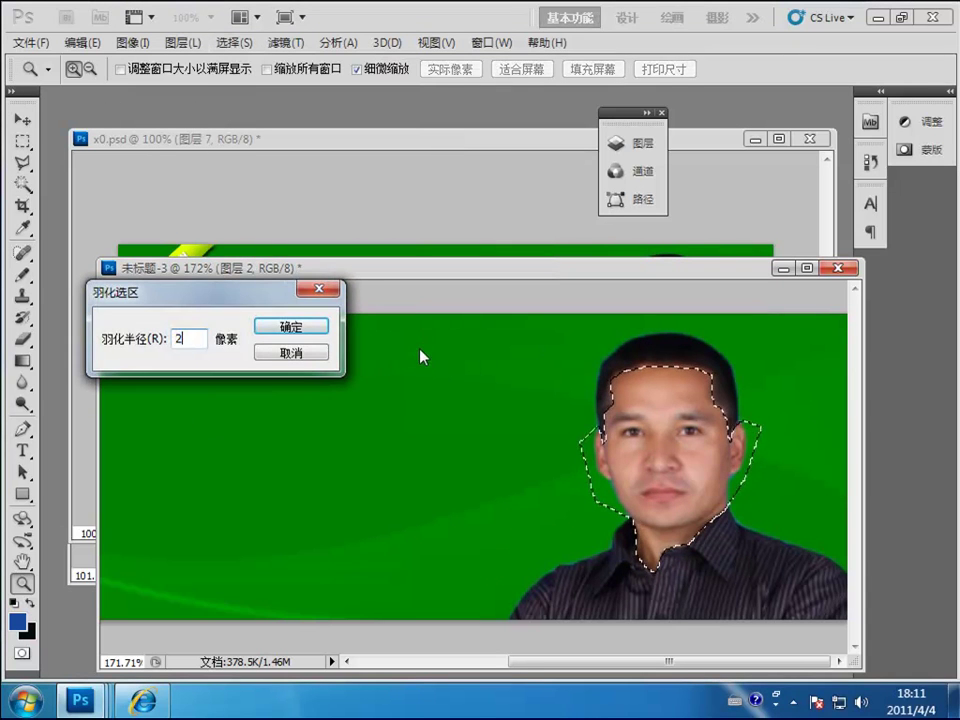
{"action": "key", "text": "Return"}
Step: Apply Levels to the heavily feathered face selection with RGB input levels 9, 1.05 and 209
{"action": "left_click", "coordinate": [133, 42]}
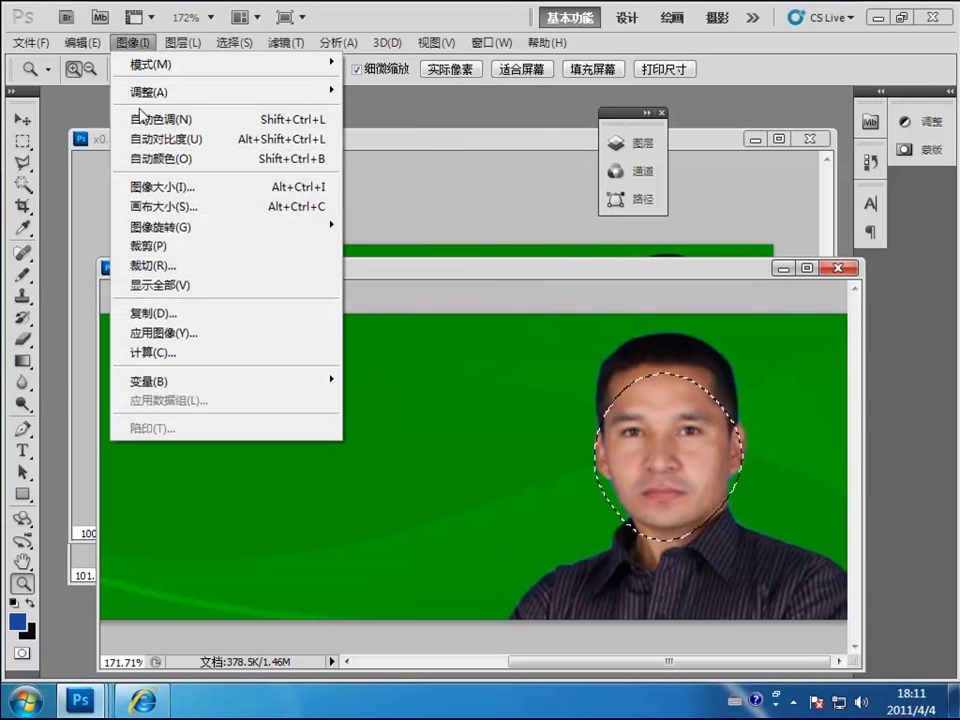
{"action": "mouse_move", "coordinate": [250, 91]}
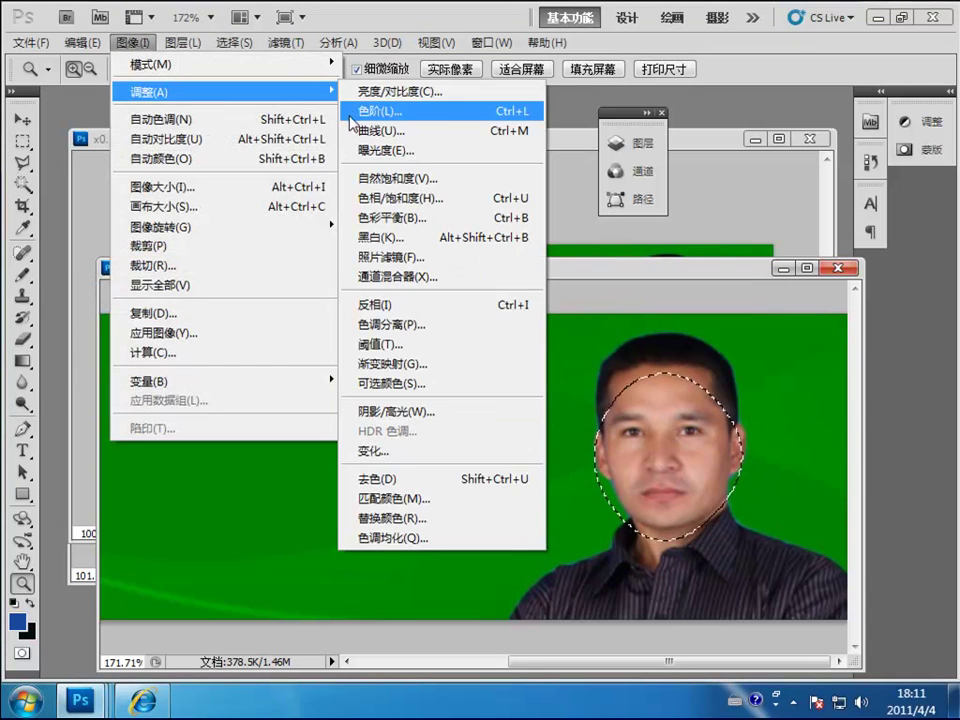
{"action": "left_click", "coordinate": [372, 112]}
{"action": "left_click_drag", "start_coordinate": [321, 360], "coordinate": [288, 358]}
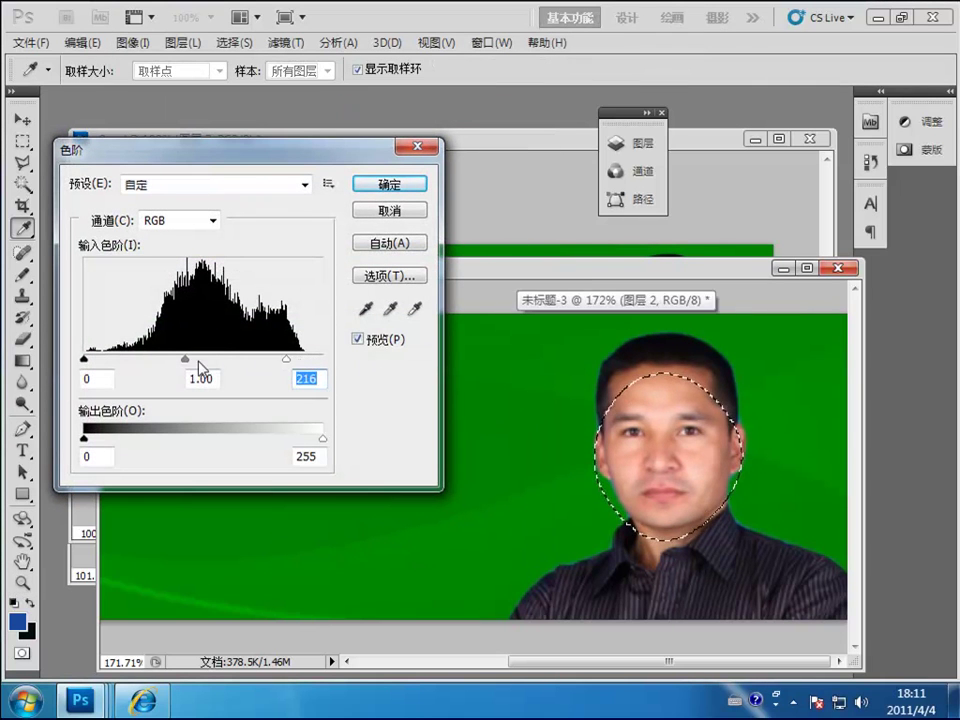
{"action": "left_click_drag", "start_coordinate": [85, 360], "coordinate": [92, 360]}
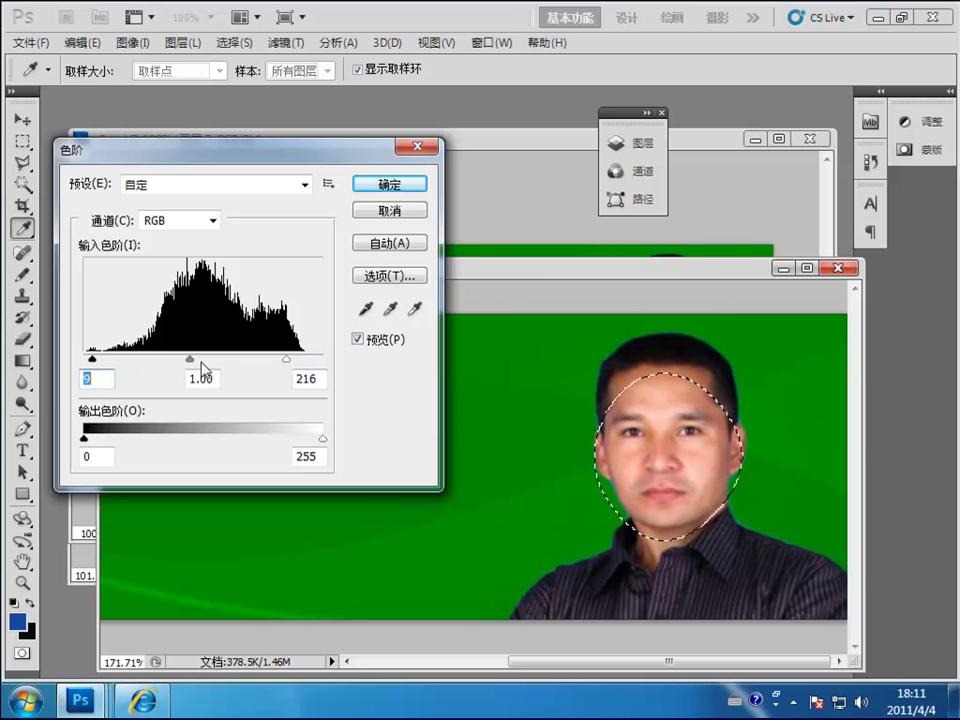
{"action": "left_click_drag", "start_coordinate": [190, 359], "coordinate": [187, 360]}
{"action": "left_click_drag", "start_coordinate": [287, 360], "coordinate": [281, 360]}
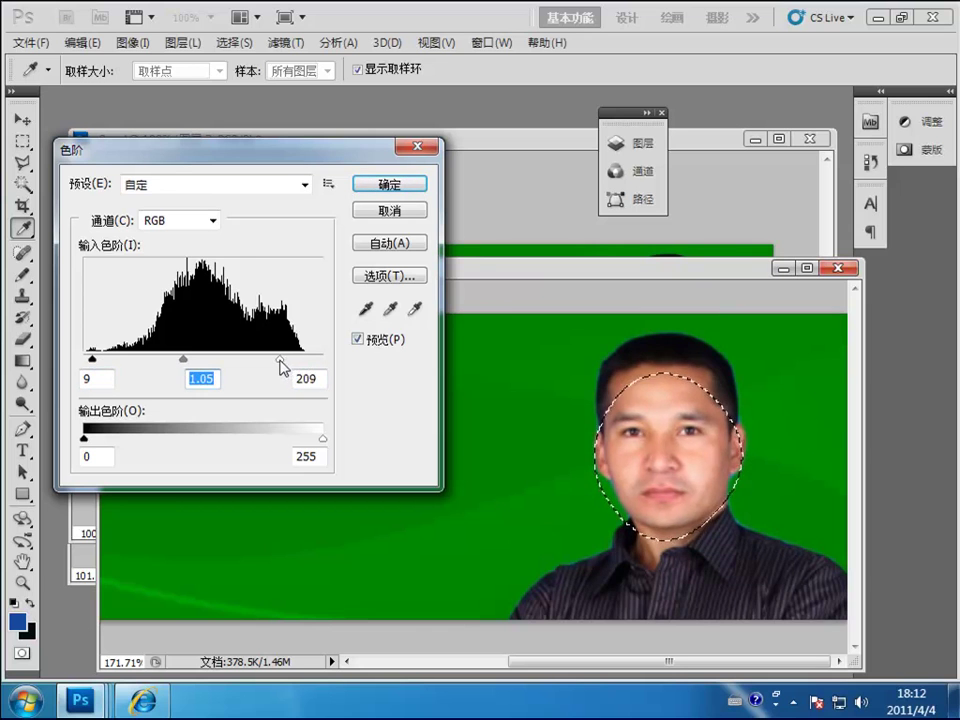
{"action": "left_click", "coordinate": [389, 184]}
{"action": "key", "text": "z"}
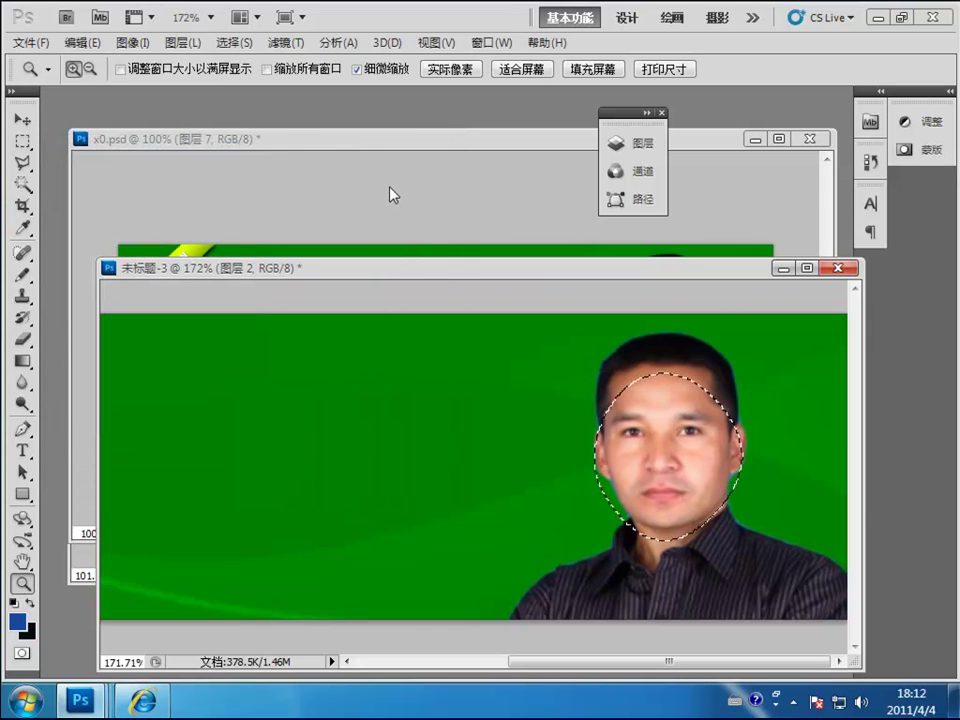